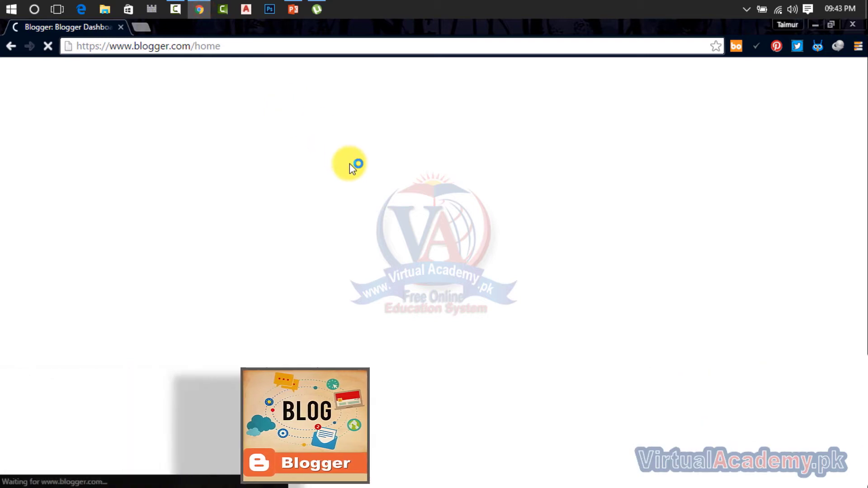
Open the Basic settings of the Virtual Academy blog from the list of blogs.
{"action": "left_click", "coordinate": [237, 47]}
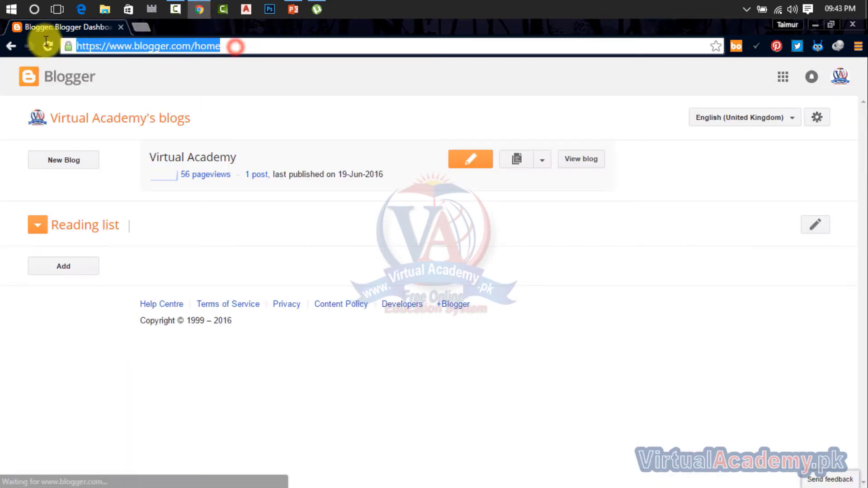
{"action": "left_click", "coordinate": [545, 162]}
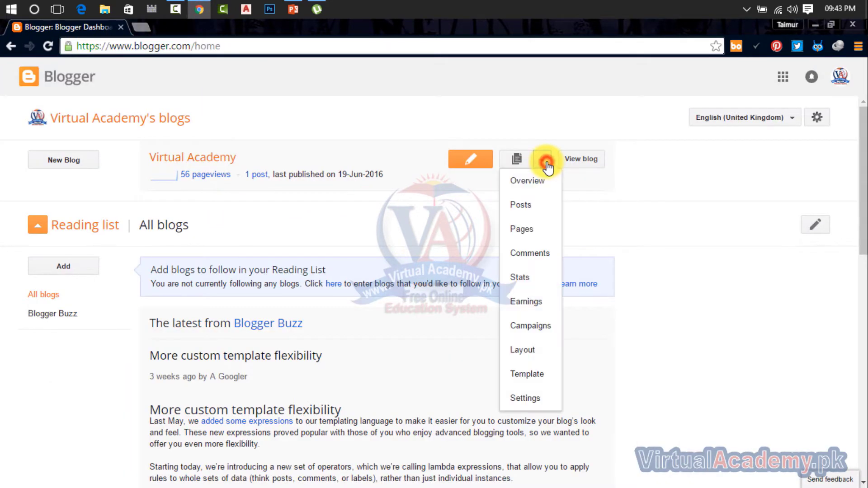
{"action": "left_click", "coordinate": [523, 400]}
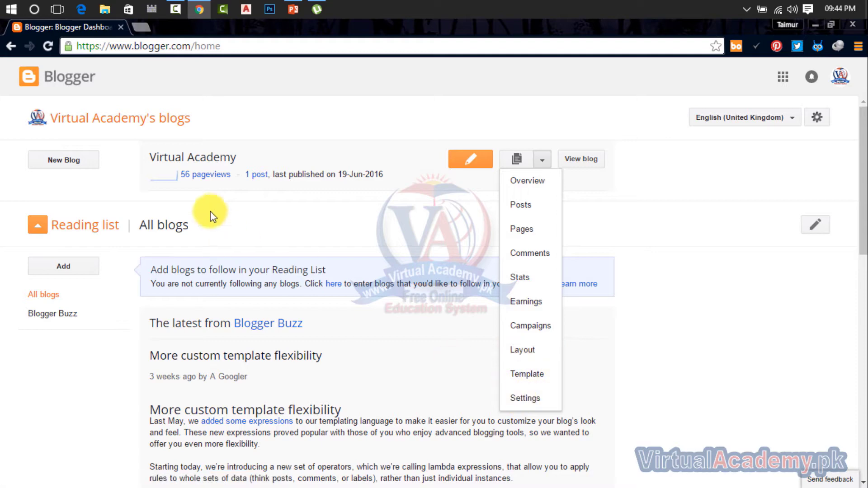
{"action": "left_click", "coordinate": [105, 125]}
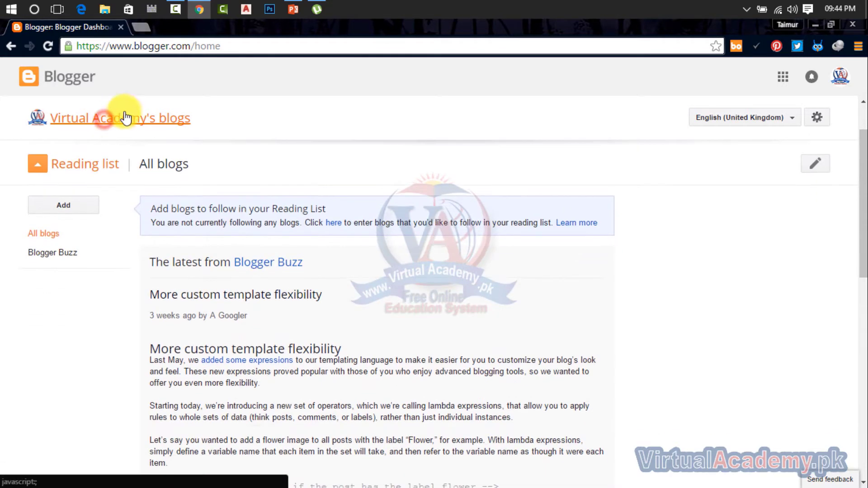
{"action": "left_click", "coordinate": [198, 163]}
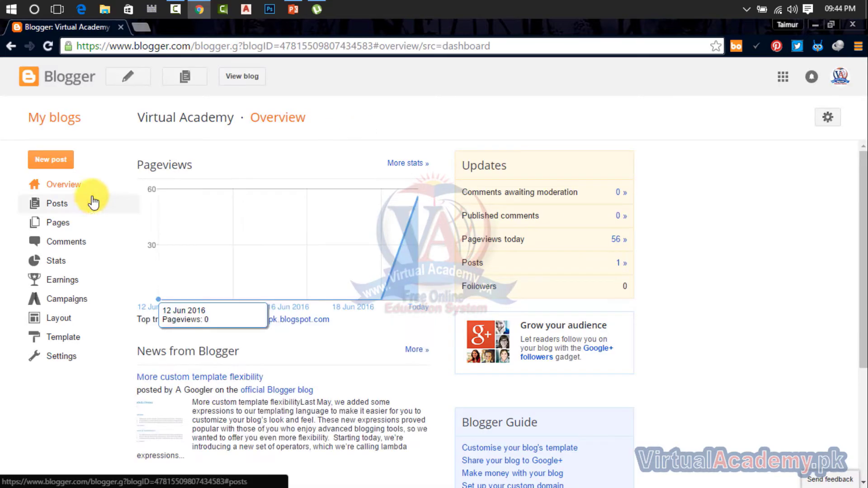
{"action": "left_click", "coordinate": [57, 358]}
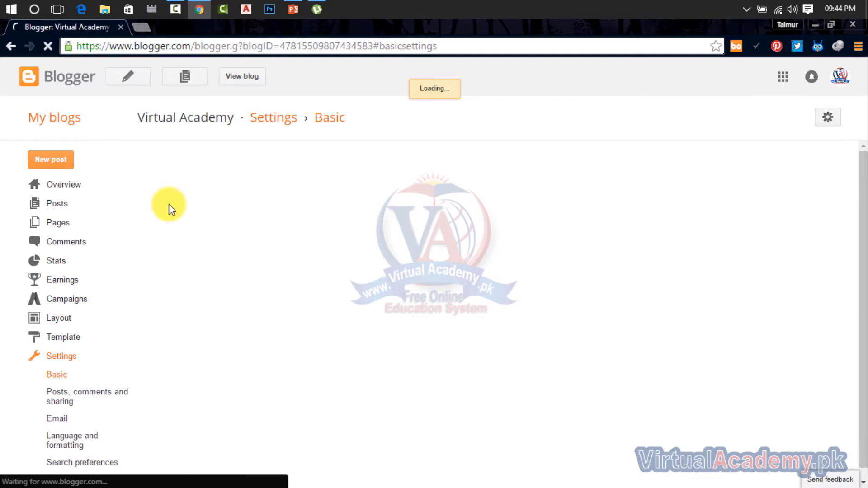
{"action": "left_click", "coordinate": [56, 378]}
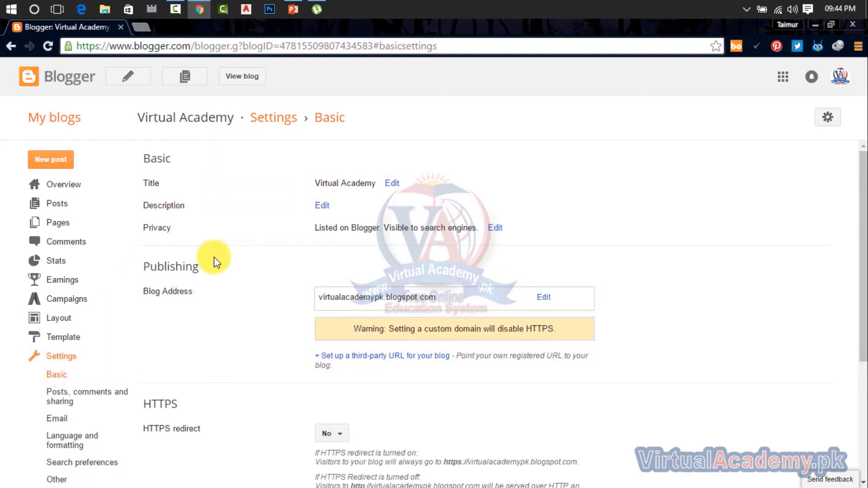
Open the Posts, comments and sharing settings and clear the text in the post template.
{"action": "scroll", "coordinate": [213, 256], "scroll_direction": "down", "scroll_amount": 3}
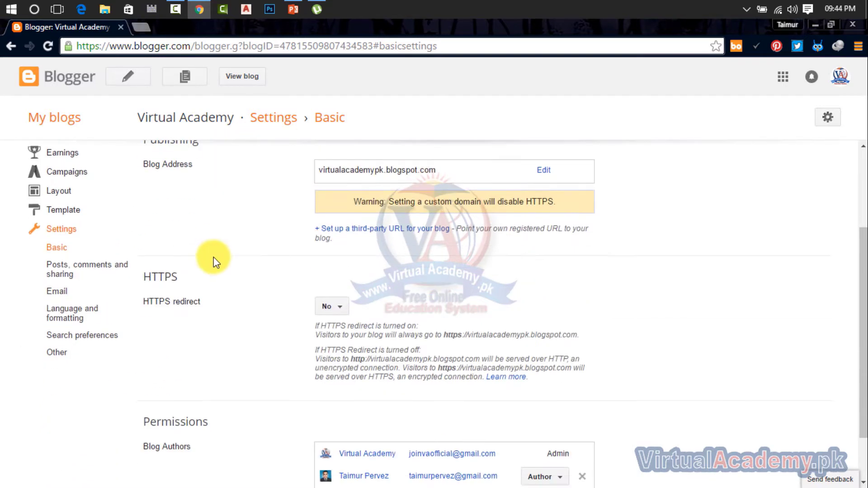
{"action": "left_click", "coordinate": [96, 271]}
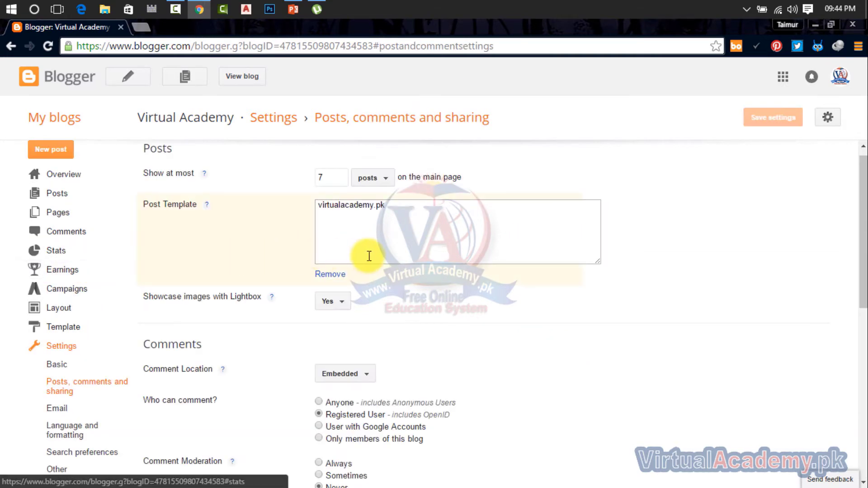
{"action": "triple_click", "coordinate": [412, 217]}
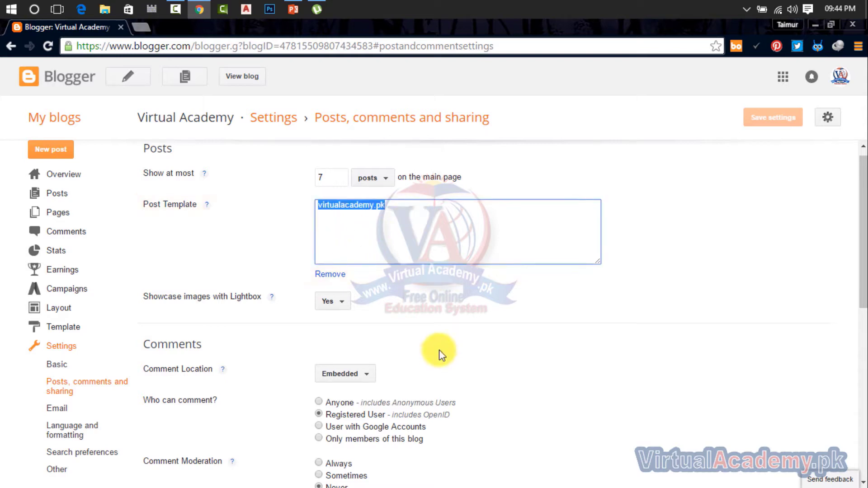
{"action": "key", "text": "BackSpace"}
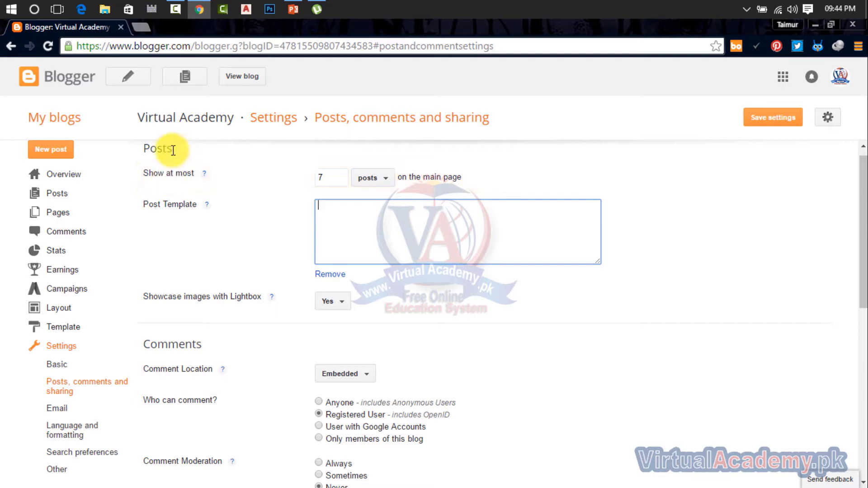
Review the Posts section of the settings, including the maximum number of posts shown on the main page.
{"action": "left_click_drag", "start_coordinate": [173, 148], "coordinate": [155, 261]}
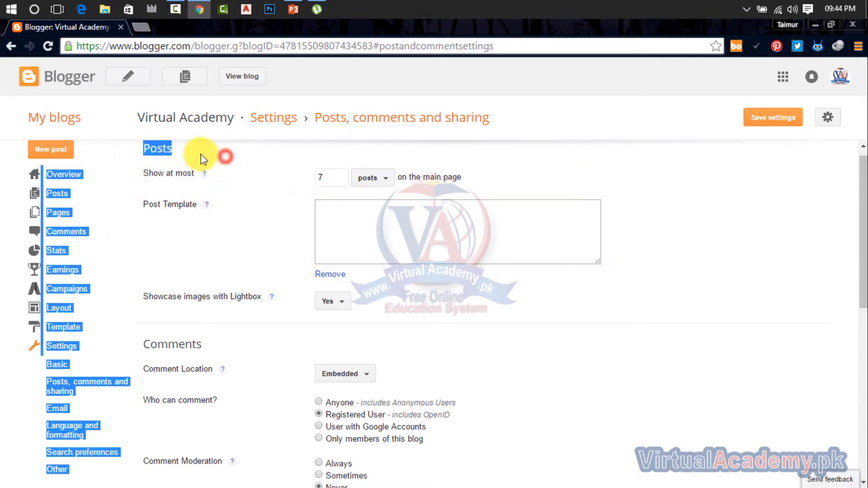
{"action": "left_click", "coordinate": [187, 145]}
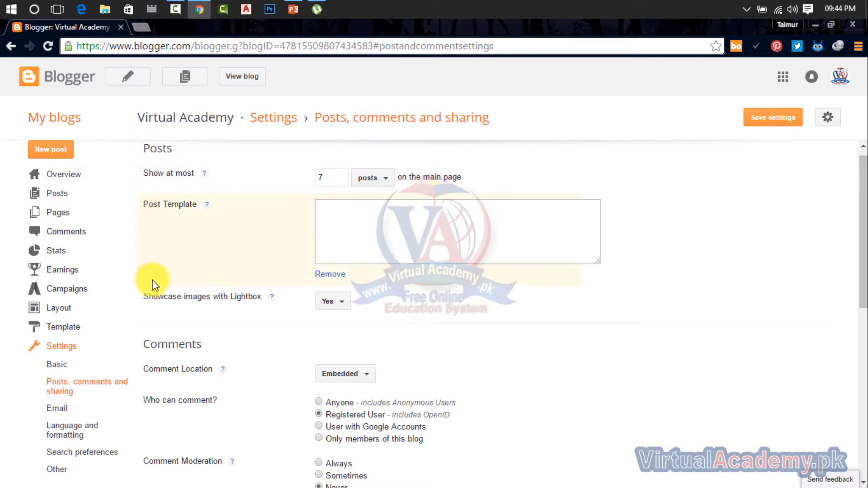
{"action": "scroll", "coordinate": [155, 355], "scroll_direction": "down", "scroll_amount": 8}
{"action": "scroll", "coordinate": [155, 355], "scroll_direction": "up", "scroll_amount": 8}
{"action": "left_click_drag", "start_coordinate": [177, 158], "coordinate": [146, 157]}
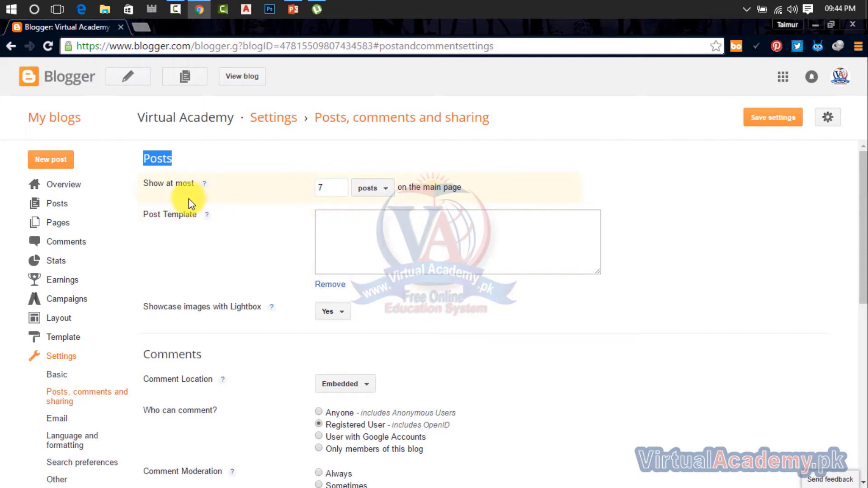
{"action": "double_click", "coordinate": [321, 188]}
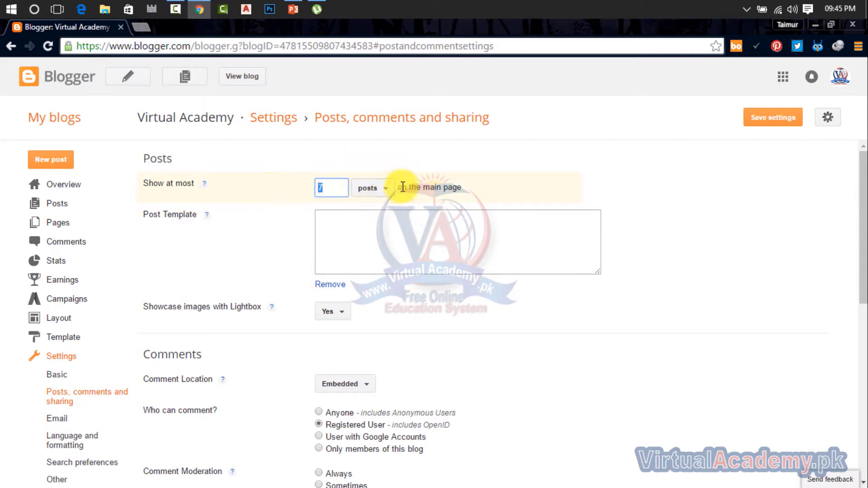
View the live blog and look through the full Virtual Academy post from its introduction to the comment form.
{"action": "left_click", "coordinate": [248, 84]}
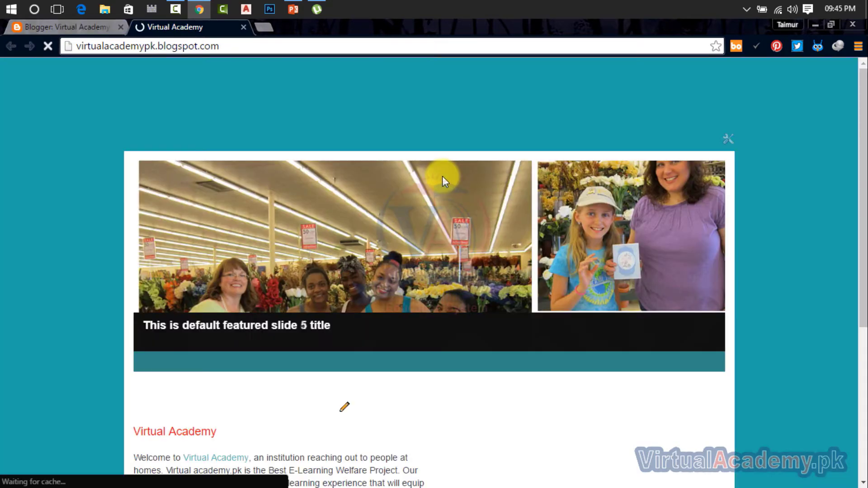
{"action": "scroll", "coordinate": [408, 277], "scroll_direction": "down", "scroll_amount": 5}
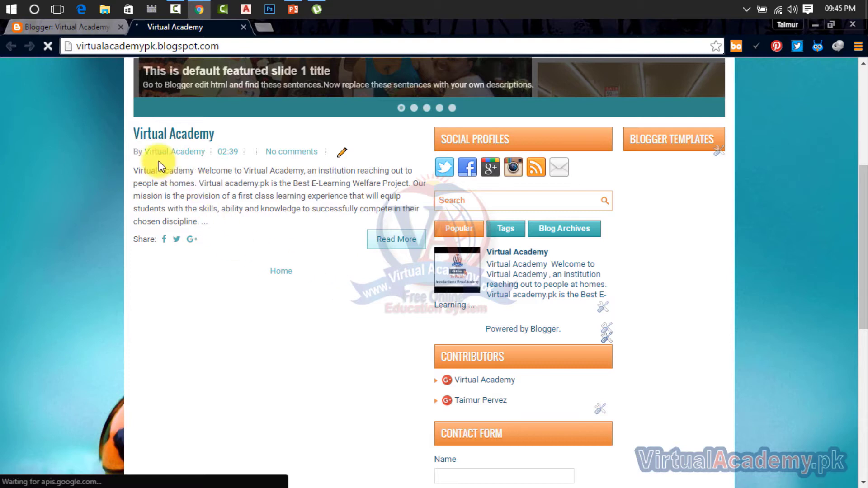
{"action": "left_click", "coordinate": [394, 244]}
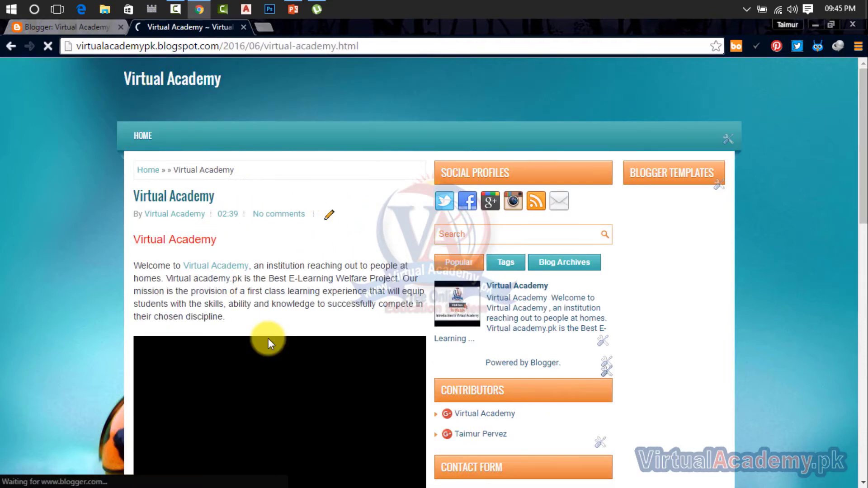
{"action": "scroll", "coordinate": [271, 339], "scroll_direction": "down", "scroll_amount": 5}
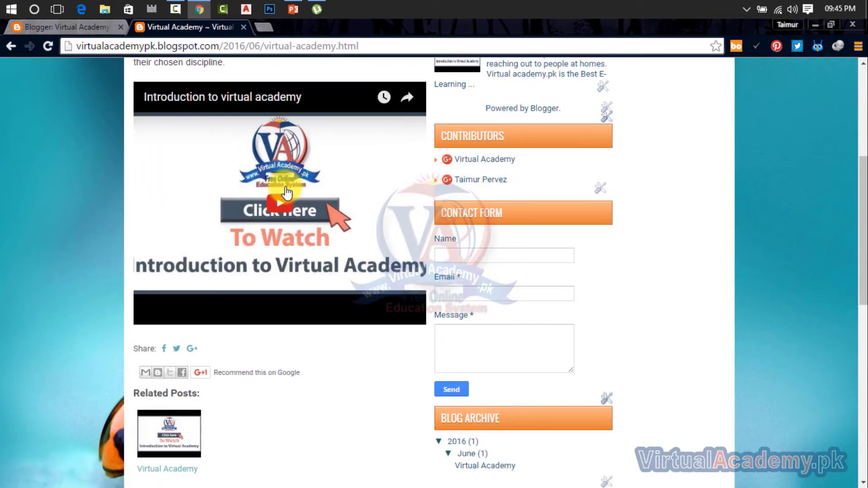
{"action": "scroll", "coordinate": [312, 191], "scroll_direction": "up", "scroll_amount": 4}
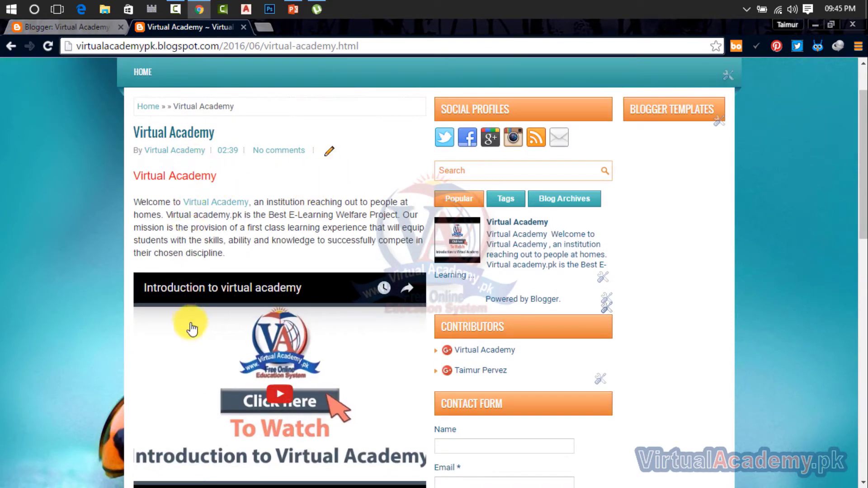
{"action": "scroll", "coordinate": [219, 349], "scroll_direction": "down", "scroll_amount": 7}
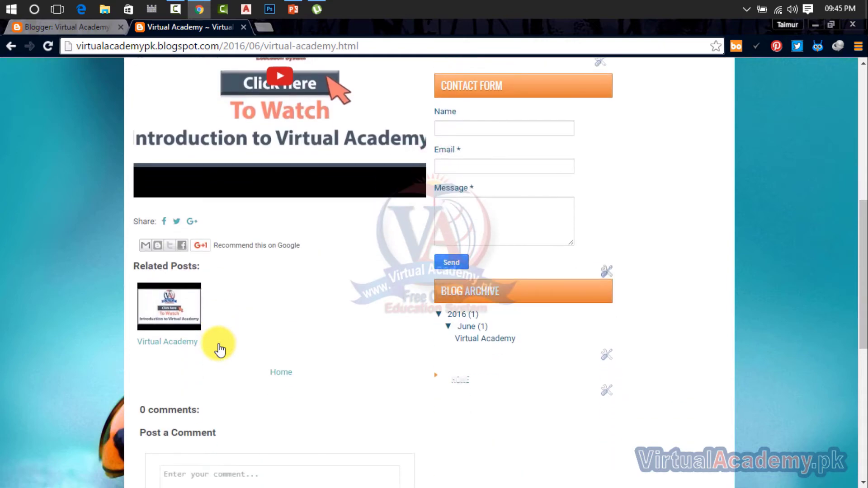
{"action": "scroll", "coordinate": [251, 334], "scroll_direction": "down", "scroll_amount": 8}
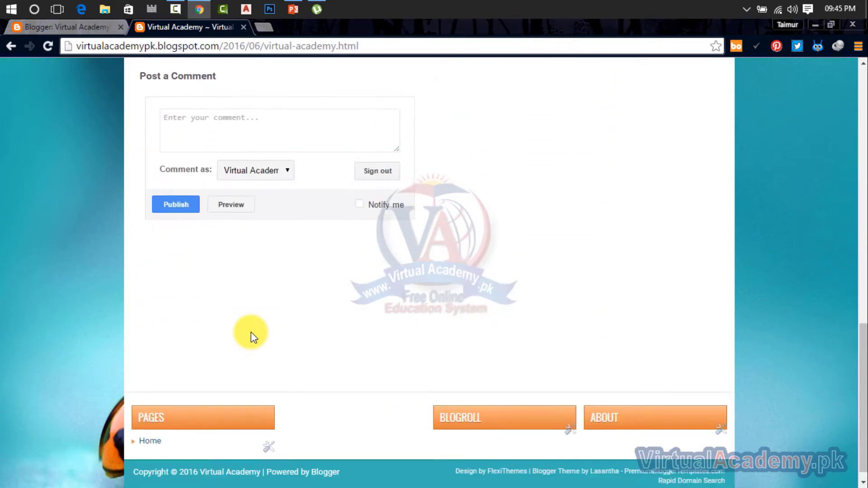
{"action": "scroll", "coordinate": [251, 332], "scroll_direction": "up", "scroll_amount": 8}
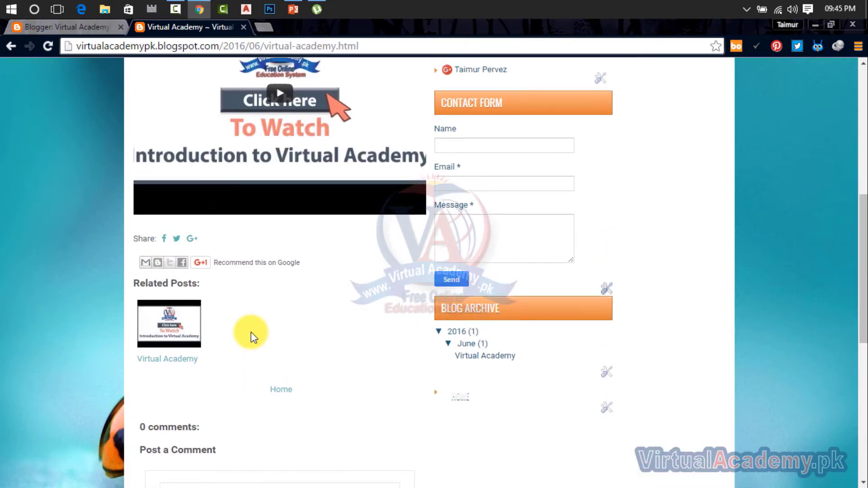
{"action": "scroll", "coordinate": [251, 332], "scroll_direction": "up", "scroll_amount": 5}
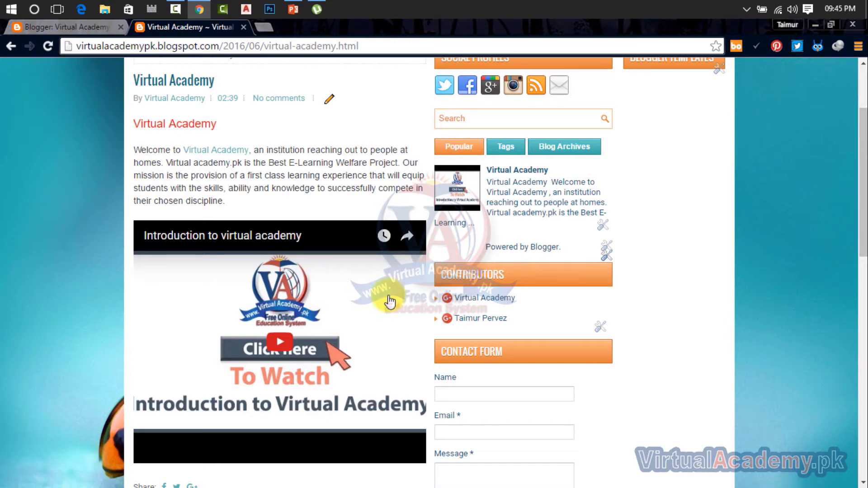
{"action": "scroll", "coordinate": [397, 276], "scroll_direction": "up", "scroll_amount": 3}
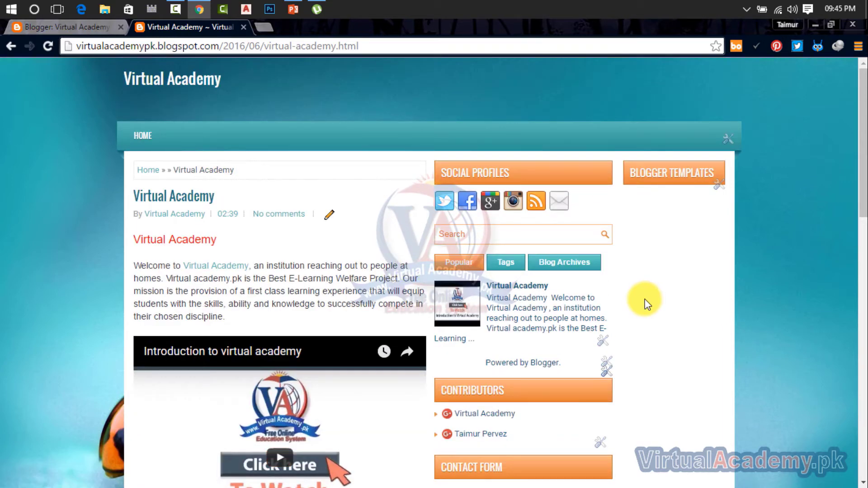
Return to the Posts, comments and sharing settings and remove the empty post template.
{"action": "left_click", "coordinate": [78, 24]}
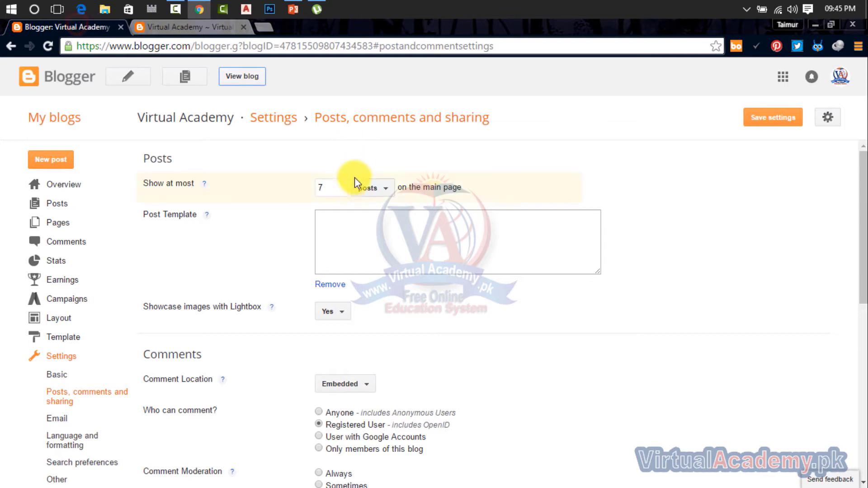
{"action": "left_click_drag", "start_coordinate": [329, 187], "coordinate": [287, 192]}
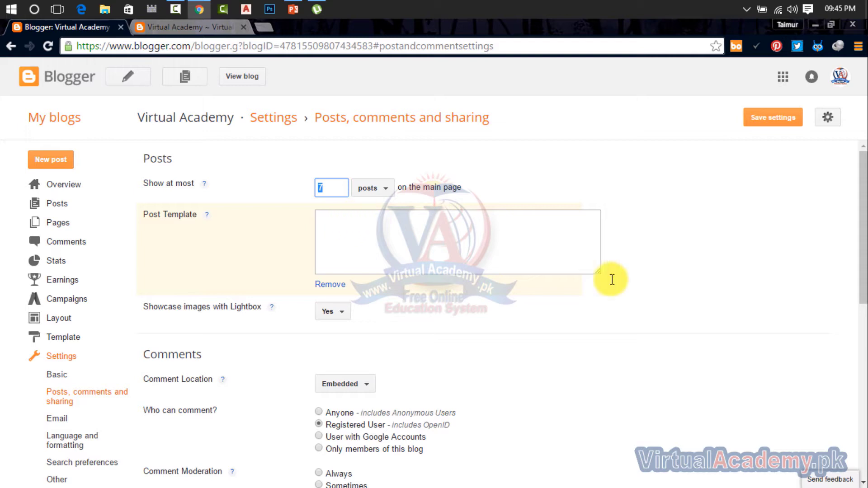
{"action": "left_click", "coordinate": [774, 340]}
{"action": "left_click", "coordinate": [326, 284]}
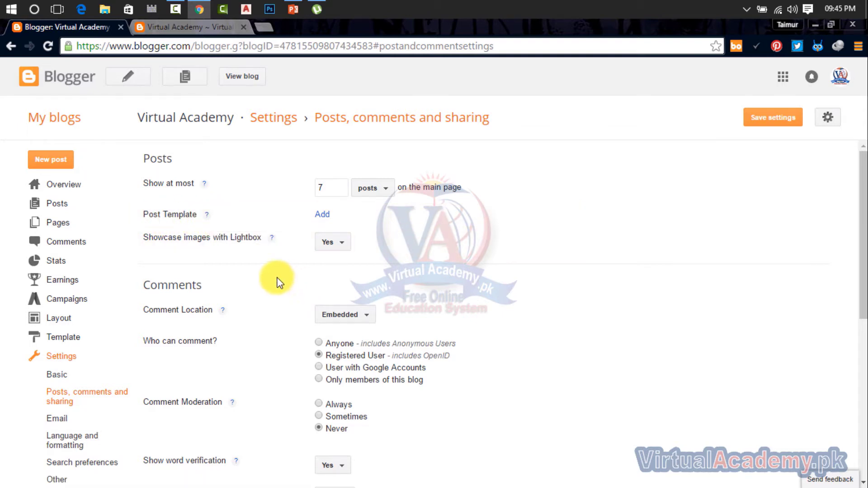
Switch to the live Virtual Academy post and highlight its welcome paragraph above the video.
{"action": "left_click", "coordinate": [211, 28]}
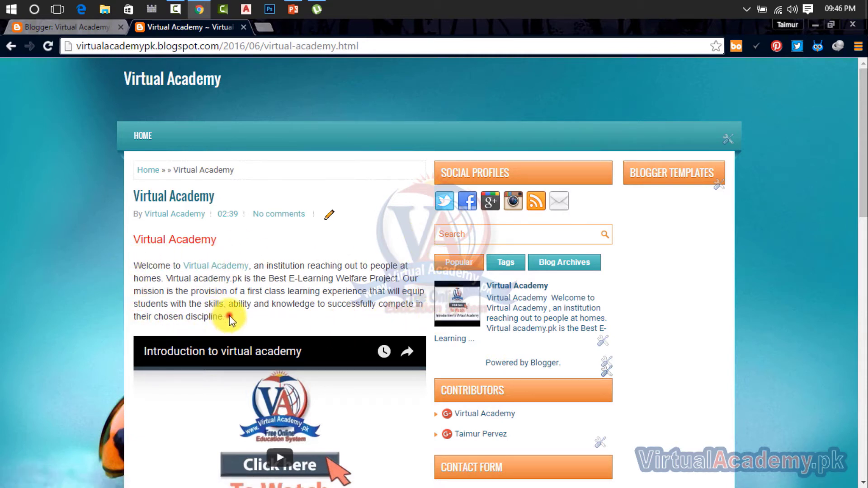
{"action": "left_click_drag", "start_coordinate": [226, 320], "coordinate": [134, 263]}
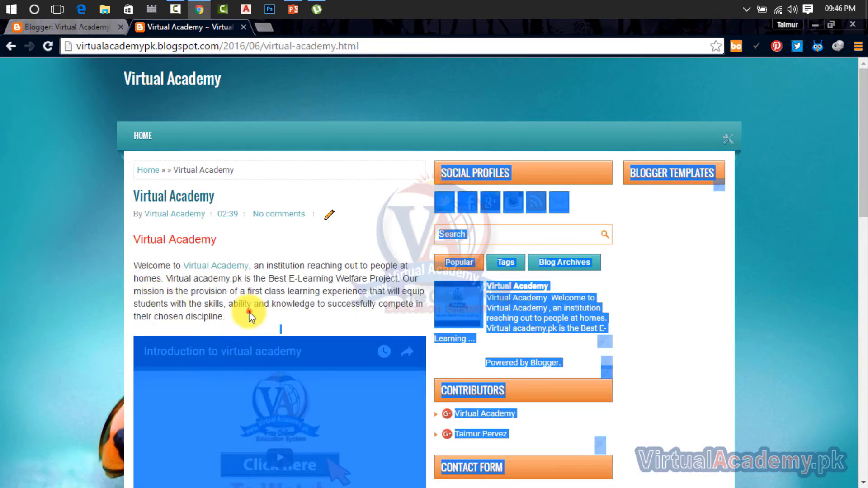
{"action": "left_click", "coordinate": [245, 314]}
{"action": "left_click_drag", "start_coordinate": [226, 316], "coordinate": [133, 266]}
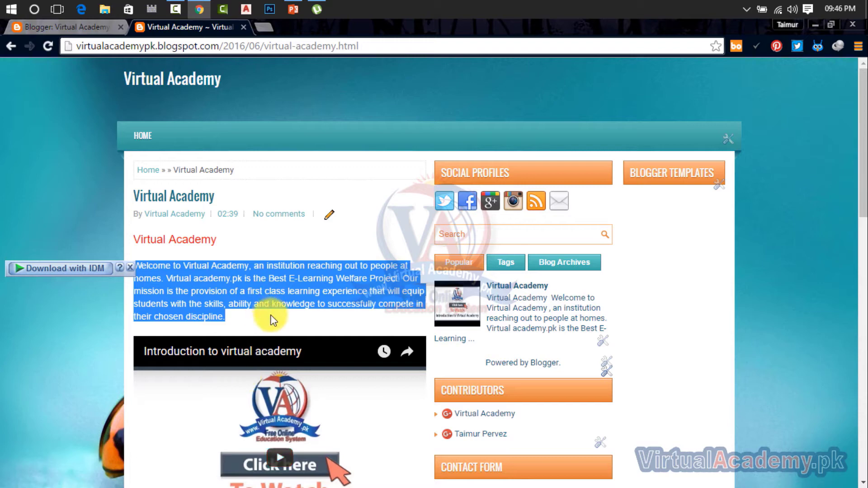
Return to the blog settings, add an empty post template and remove it again.
{"action": "left_click", "coordinate": [73, 27]}
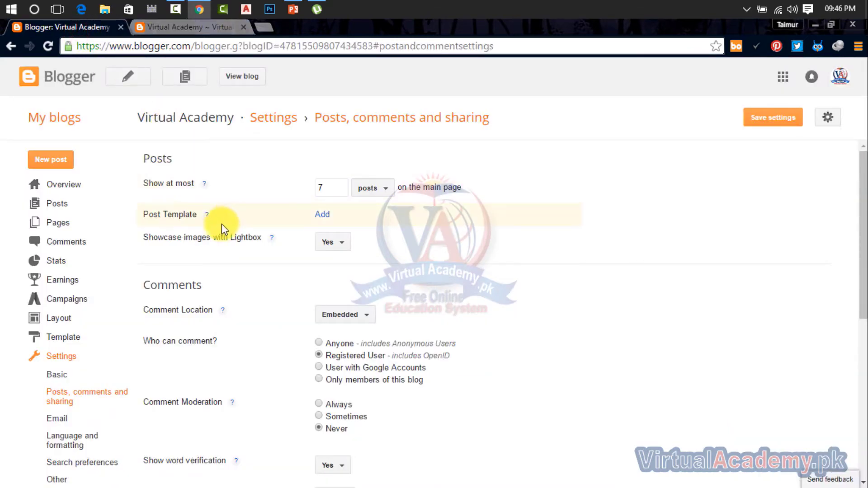
{"action": "left_click", "coordinate": [318, 216]}
{"action": "left_click", "coordinate": [321, 217]}
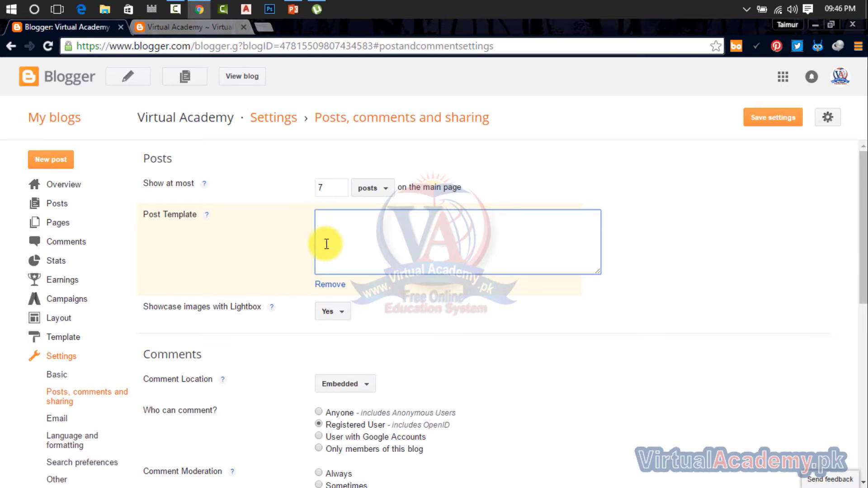
{"action": "left_click", "coordinate": [330, 284]}
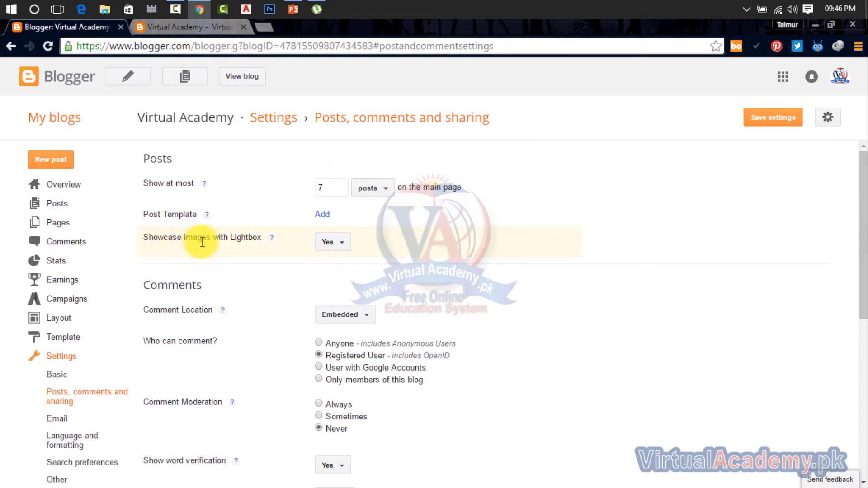
Check the choices for showcasing images with Lightbox without changing the setting.
{"action": "left_click", "coordinate": [332, 249]}
{"action": "left_click", "coordinate": [329, 250]}
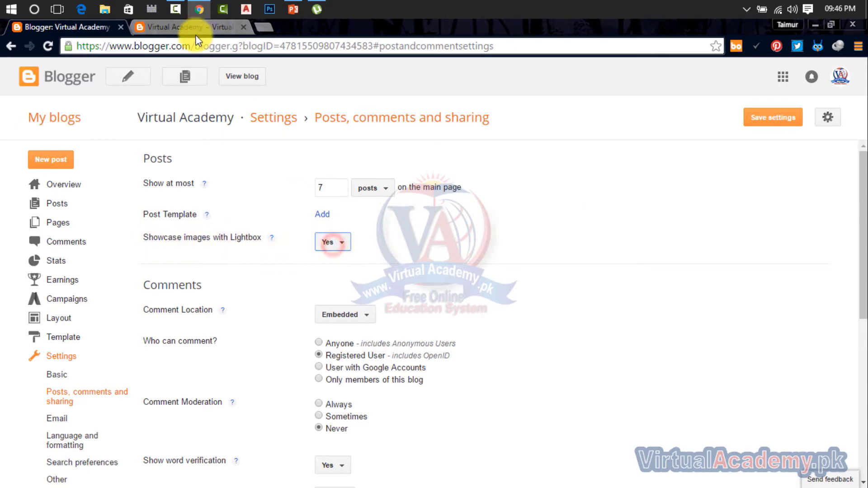
Switch to the live Virtual Academy post and look through it down to the comment form.
{"action": "left_click", "coordinate": [172, 26]}
{"action": "triple_click", "coordinate": [371, 231]}
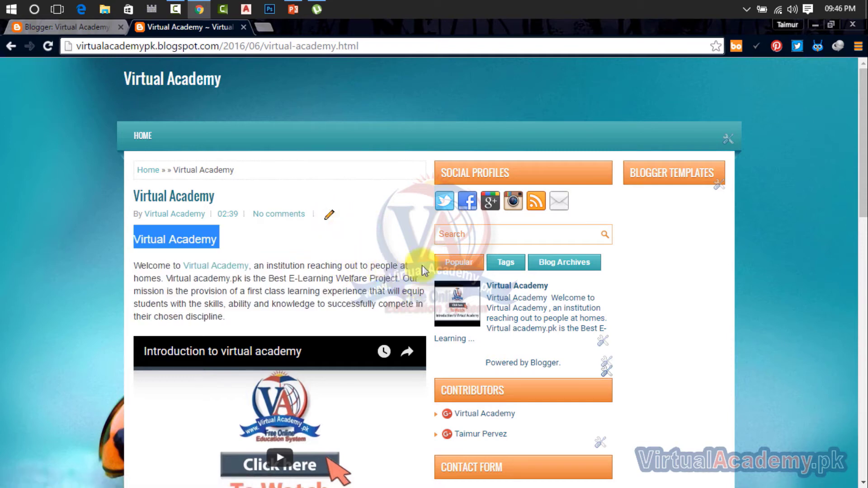
{"action": "scroll", "coordinate": [360, 290], "scroll_direction": "down", "scroll_amount": 4}
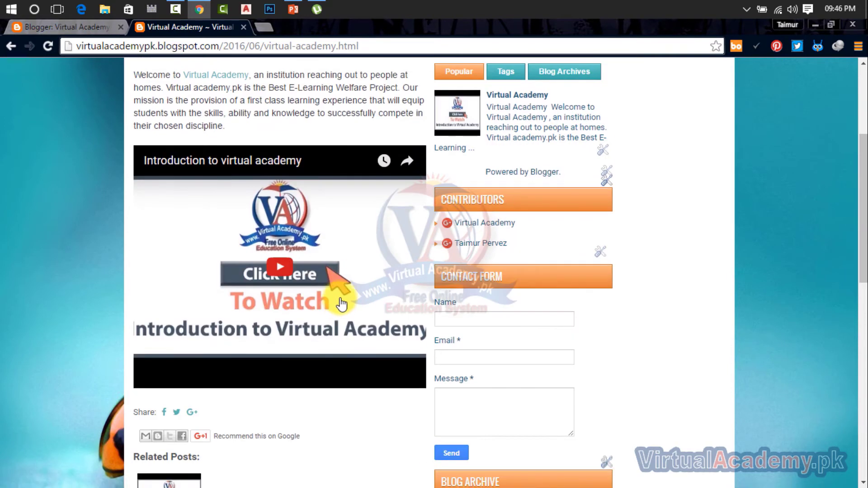
{"action": "scroll", "coordinate": [317, 296], "scroll_direction": "down", "scroll_amount": 5}
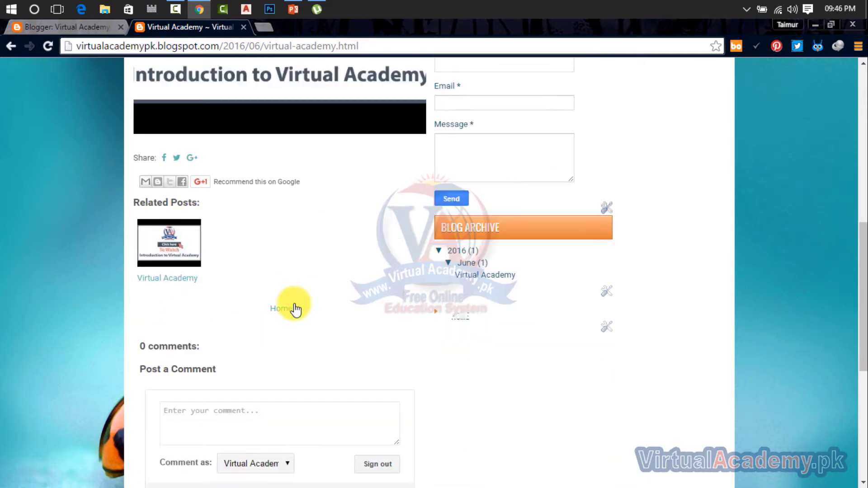
{"action": "scroll", "coordinate": [299, 284], "scroll_direction": "down", "scroll_amount": 5}
{"action": "scroll", "coordinate": [298, 284], "scroll_direction": "down", "scroll_amount": 1}
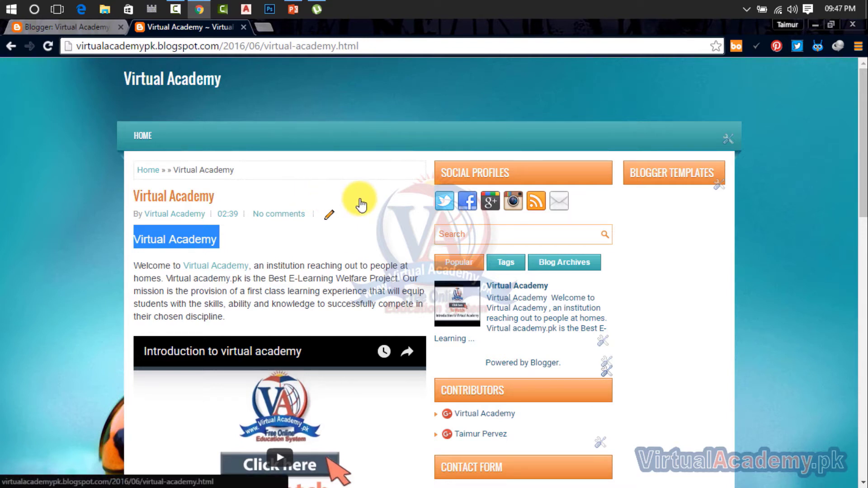
Return to the blog settings, switch Showcase images with Lightbox to No and set it back to Yes.
{"action": "left_click", "coordinate": [66, 29]}
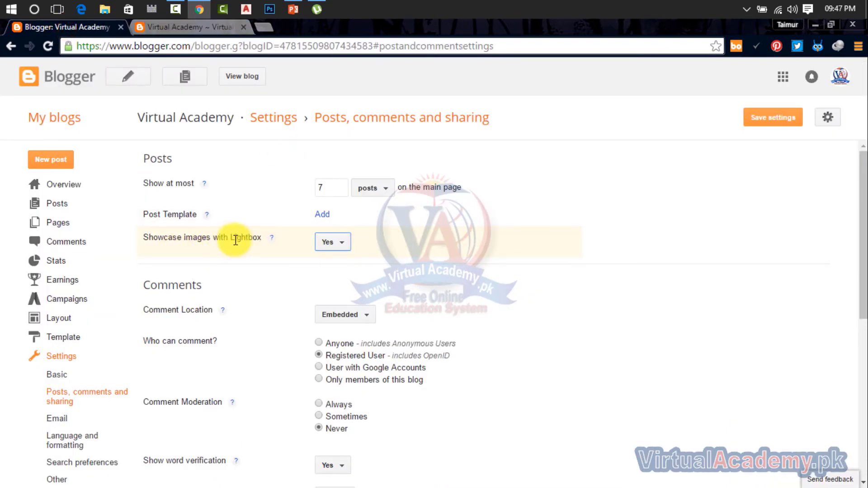
{"action": "left_click", "coordinate": [331, 244]}
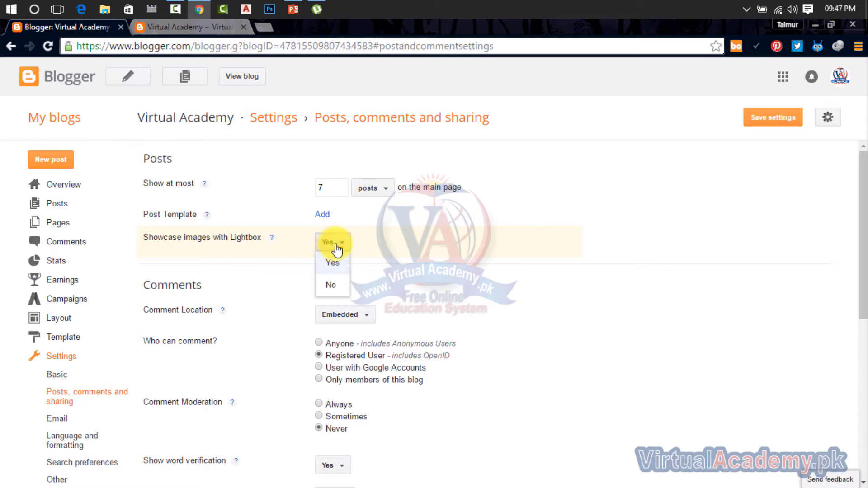
{"action": "left_click", "coordinate": [333, 285]}
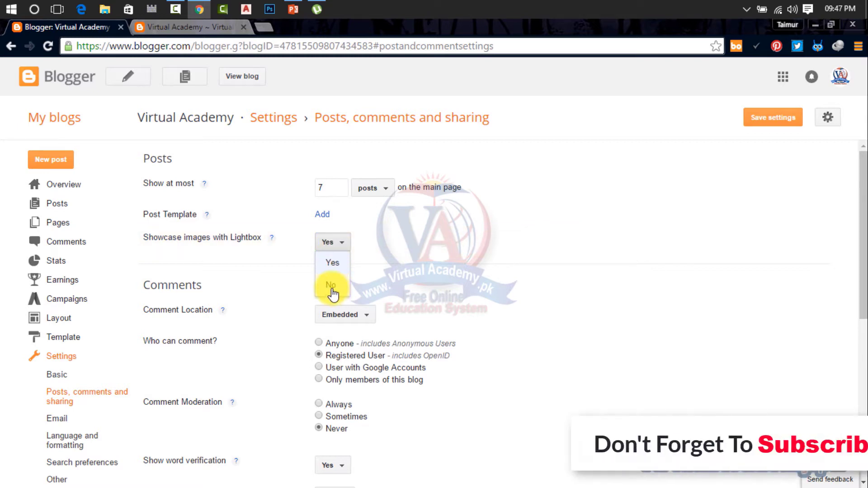
{"action": "left_click", "coordinate": [332, 290]}
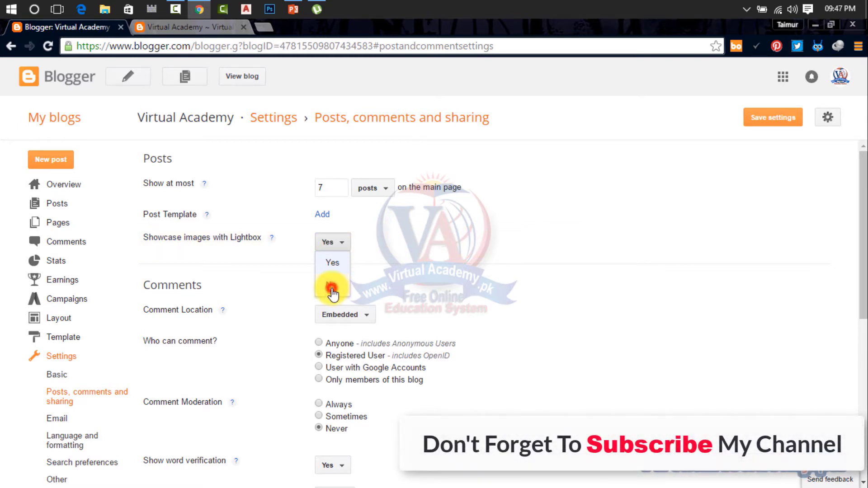
{"action": "left_click", "coordinate": [340, 253]}
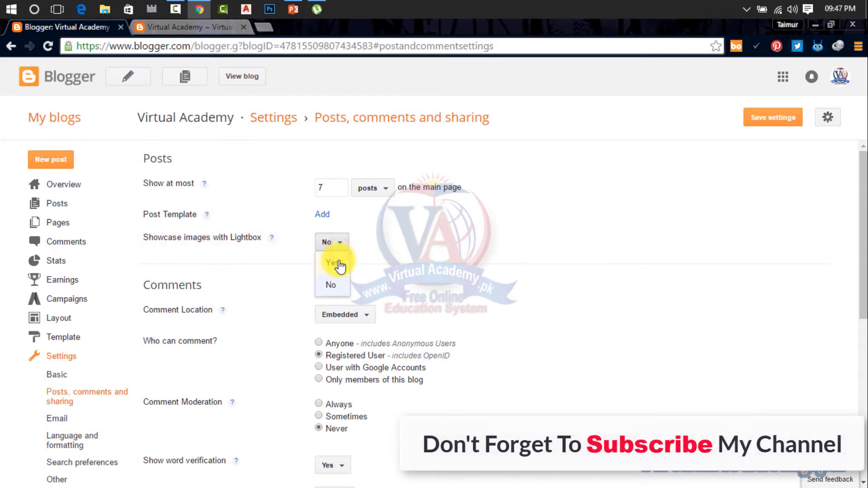
{"action": "left_click", "coordinate": [336, 263]}
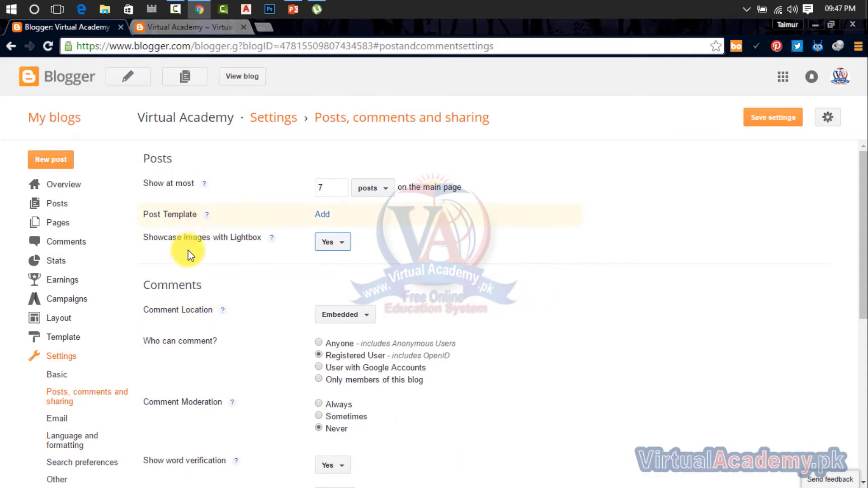
Look over the Comments settings and examine the comment form beneath the live post.
{"action": "scroll", "coordinate": [204, 289], "scroll_direction": "down", "scroll_amount": 3}
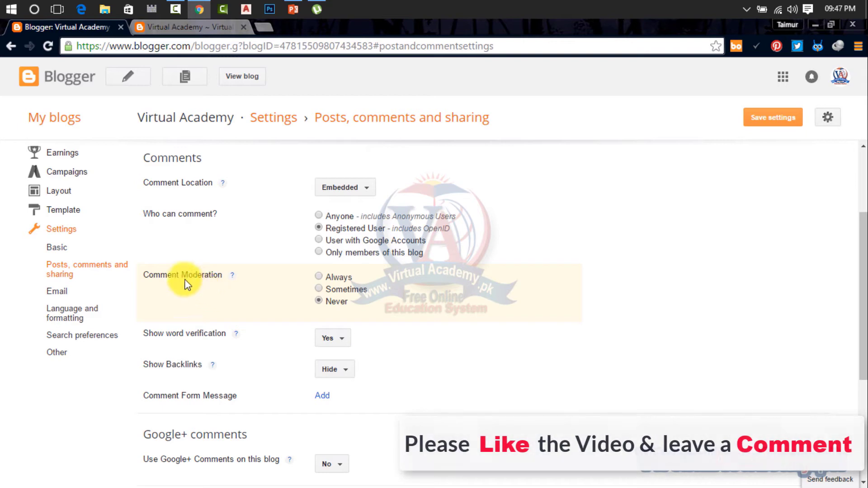
{"action": "scroll", "coordinate": [179, 277], "scroll_direction": "up", "scroll_amount": 3}
{"action": "left_click", "coordinate": [224, 28]}
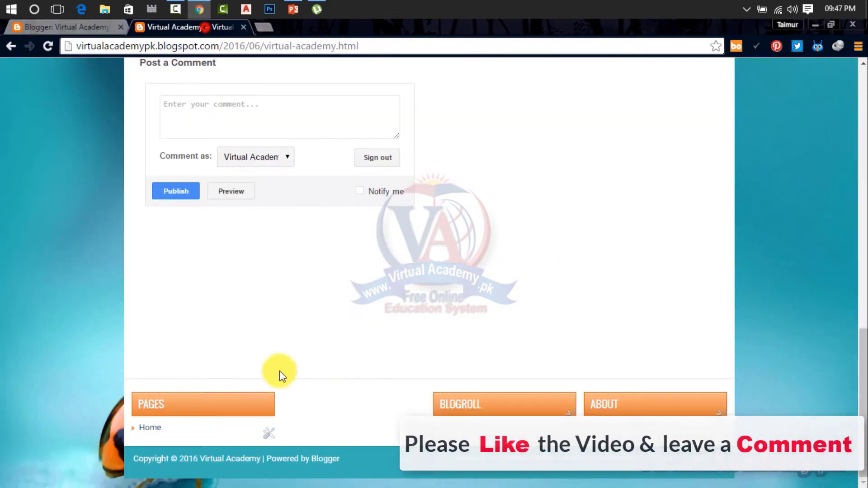
{"action": "left_click", "coordinate": [244, 116]}
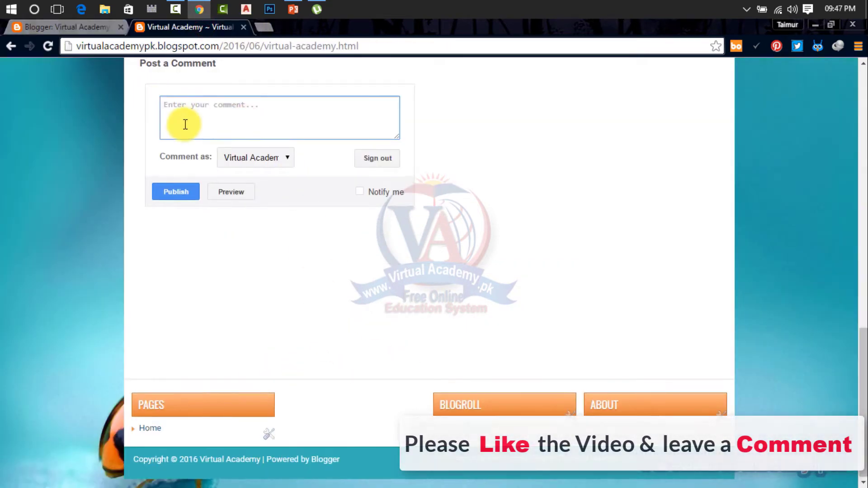
{"action": "scroll", "coordinate": [184, 122], "scroll_direction": "up", "scroll_amount": 3}
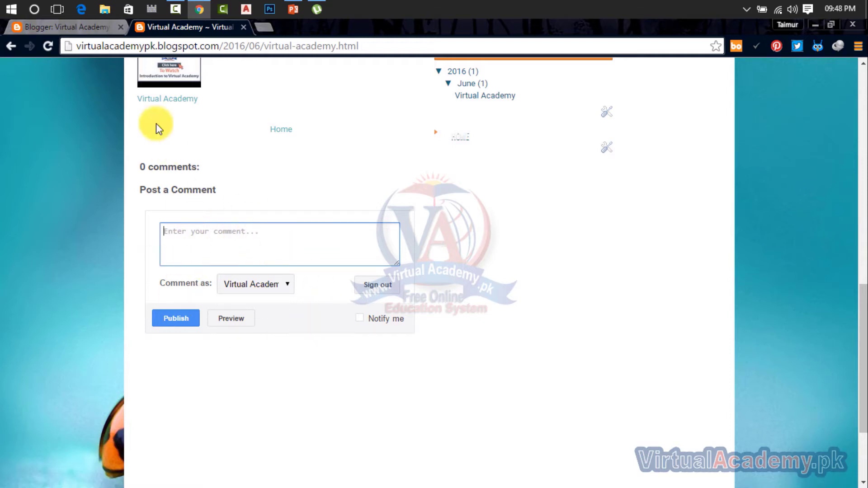
Compare the Comment Location setting with where the comment form sits on the live post.
{"action": "left_click", "coordinate": [93, 29]}
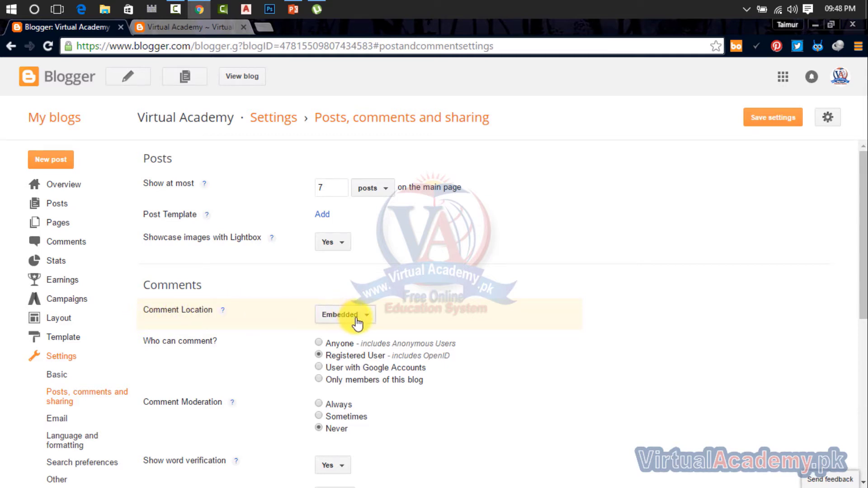
{"action": "left_click", "coordinate": [171, 24]}
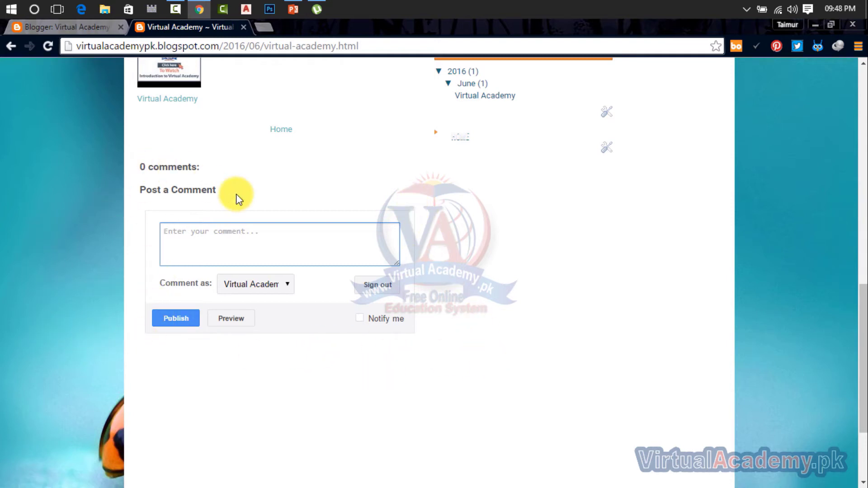
{"action": "scroll", "coordinate": [289, 317], "scroll_direction": "up", "scroll_amount": 4}
{"action": "scroll", "coordinate": [274, 333], "scroll_direction": "down", "scroll_amount": 3}
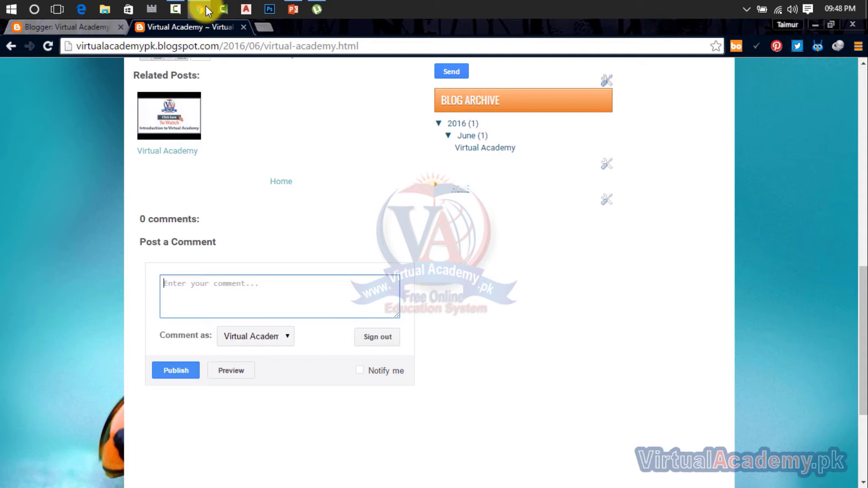
Return to the blog settings and set Comment Location to Full page.
{"action": "left_click", "coordinate": [63, 27]}
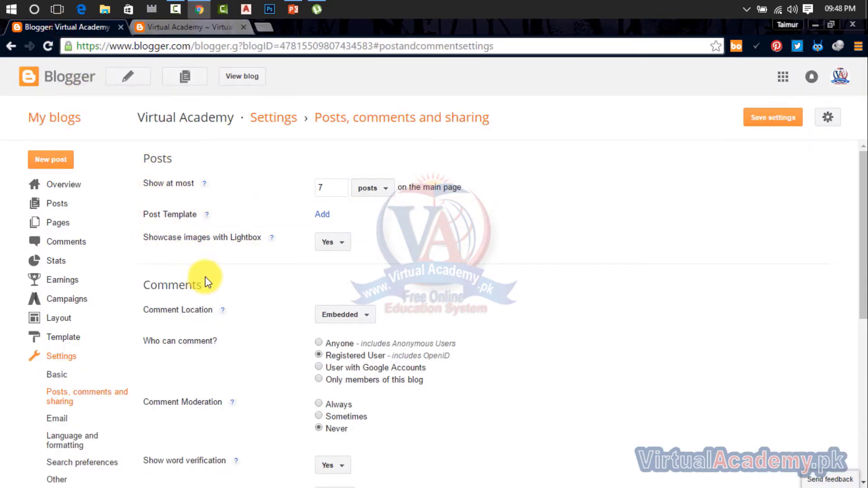
{"action": "left_click", "coordinate": [361, 319]}
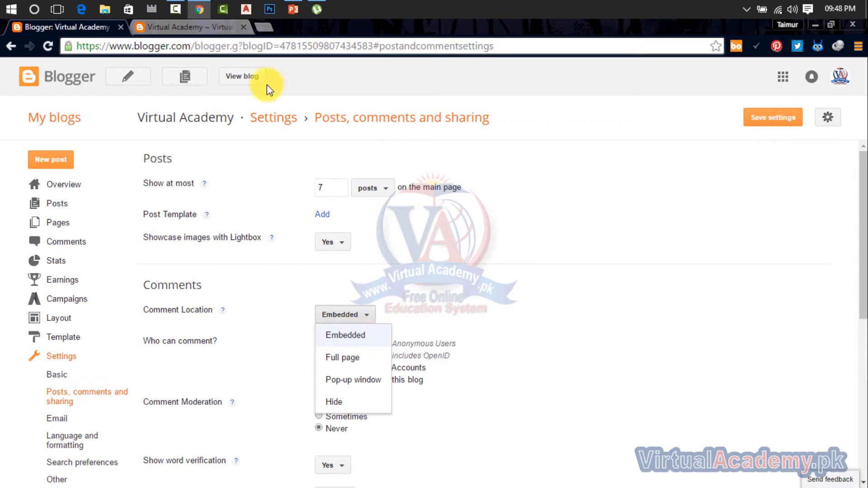
{"action": "left_click", "coordinate": [199, 29]}
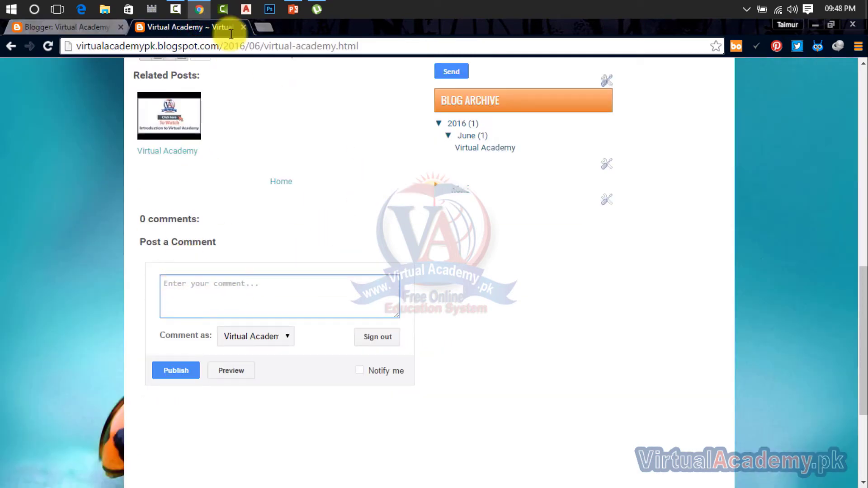
{"action": "left_click", "coordinate": [101, 29]}
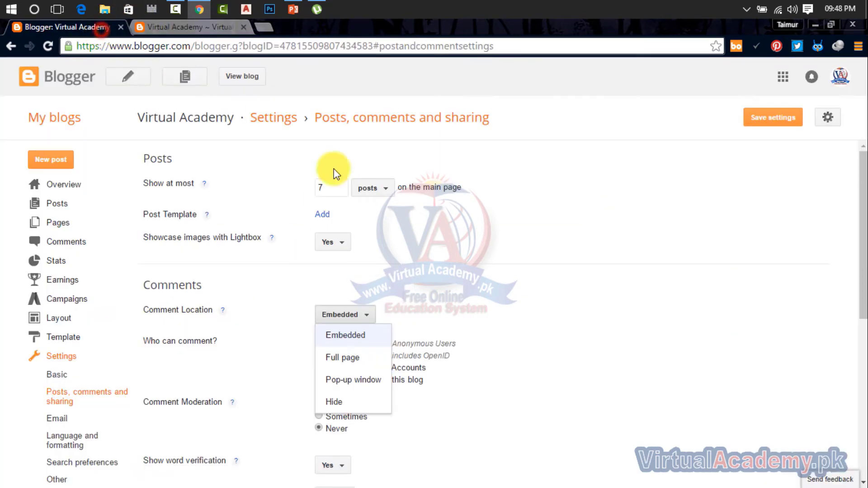
{"action": "left_click", "coordinate": [359, 364]}
Check the embedded comment form on the live post once more and save the blog settings.
{"action": "left_click", "coordinate": [151, 28]}
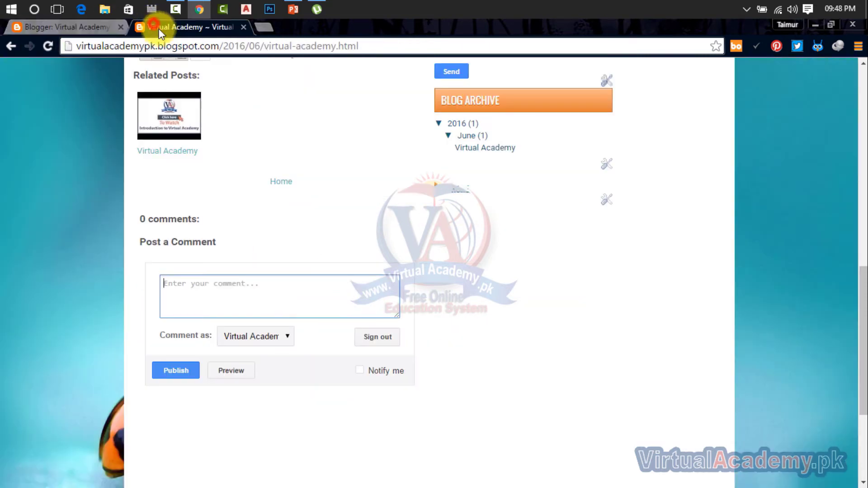
{"action": "left_click", "coordinate": [199, 288]}
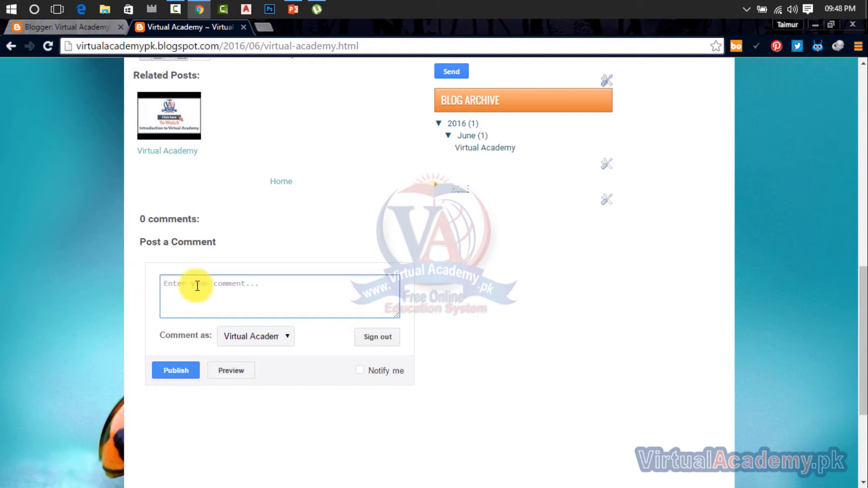
{"action": "left_click", "coordinate": [75, 28]}
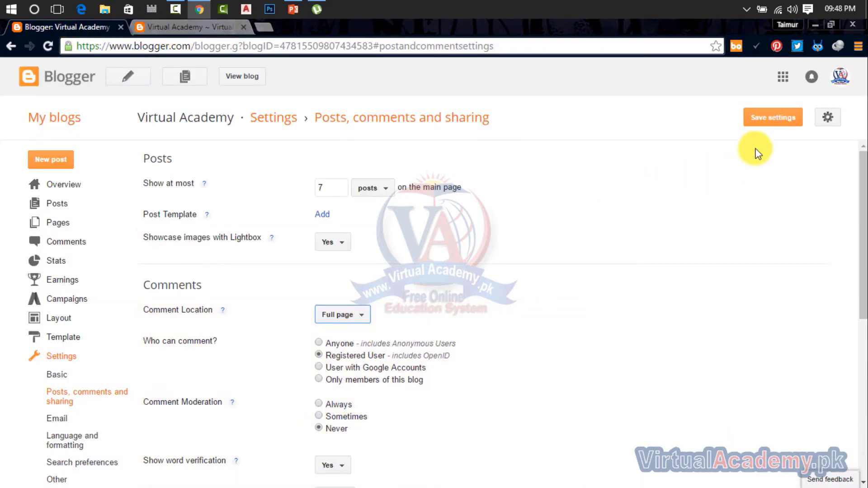
{"action": "left_click", "coordinate": [763, 116]}
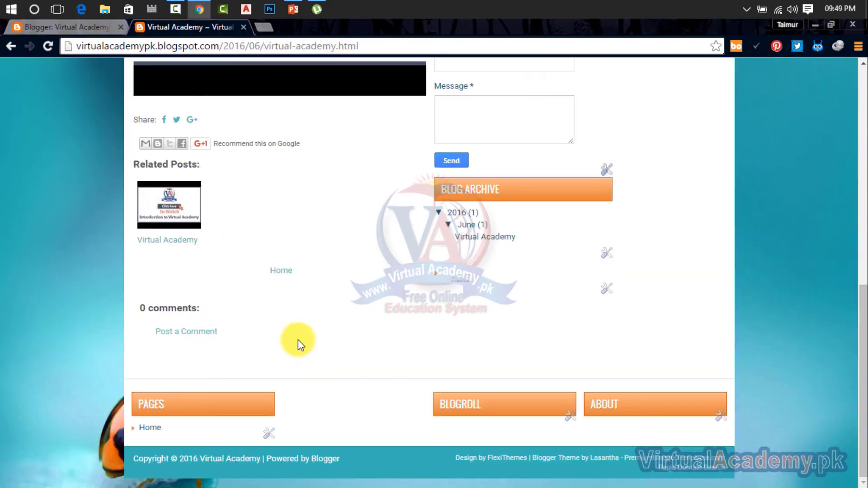
Find the Post a Comment link beneath the reloaded live post and open its comment page.
{"action": "scroll", "coordinate": [243, 311], "scroll_direction": "up", "scroll_amount": 6}
{"action": "scroll", "coordinate": [244, 316], "scroll_direction": "down", "scroll_amount": 8}
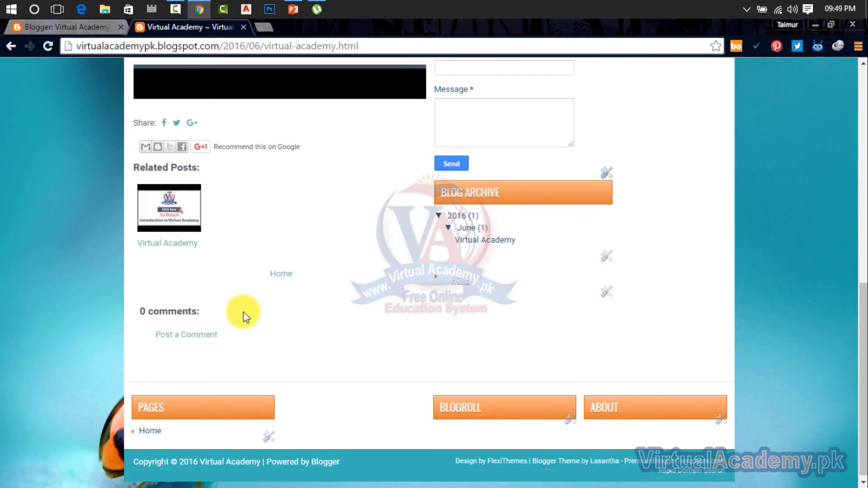
{"action": "left_click", "coordinate": [179, 335]}
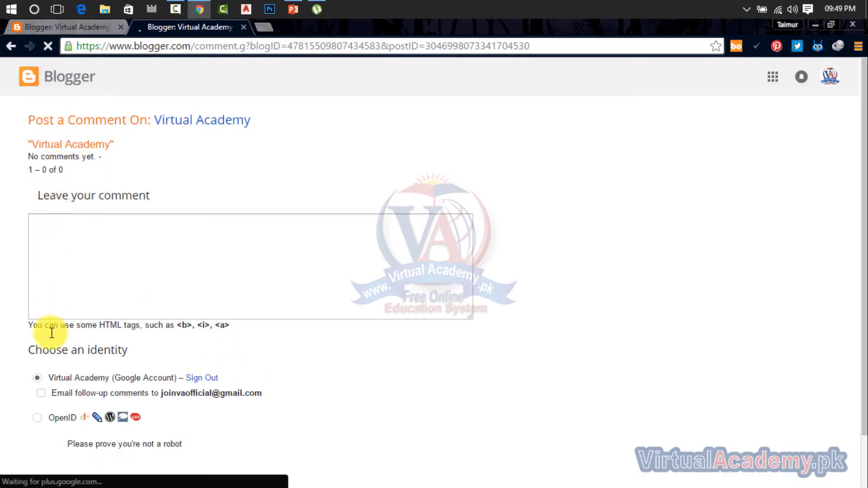
Return to the blog settings, set Comment Location to Pop-up window and save the settings.
{"action": "left_click", "coordinate": [54, 26]}
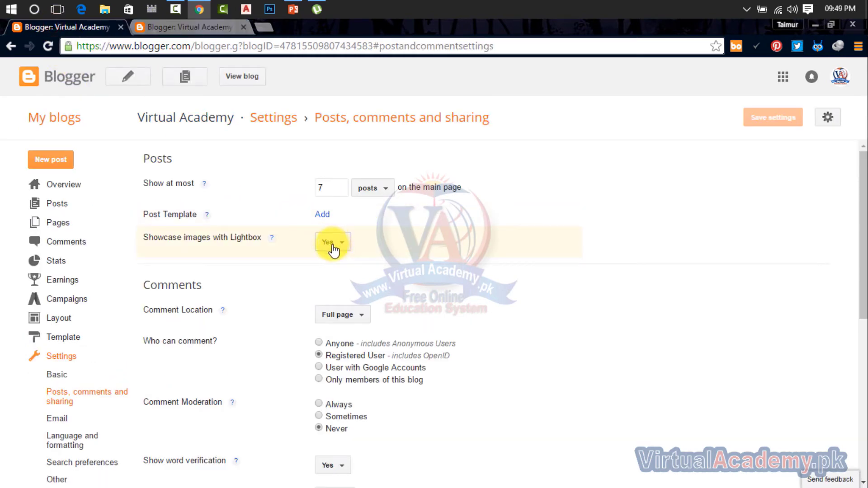
{"action": "left_click", "coordinate": [342, 315]}
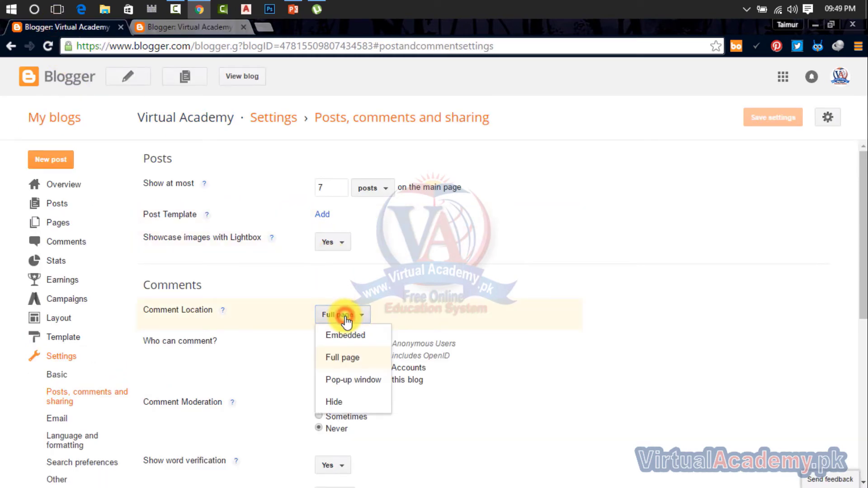
{"action": "left_click", "coordinate": [344, 384]}
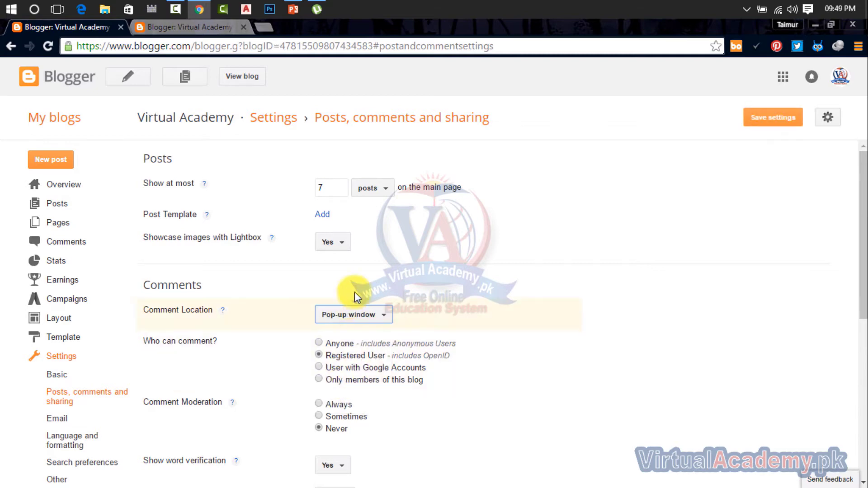
{"action": "left_click", "coordinate": [761, 118]}
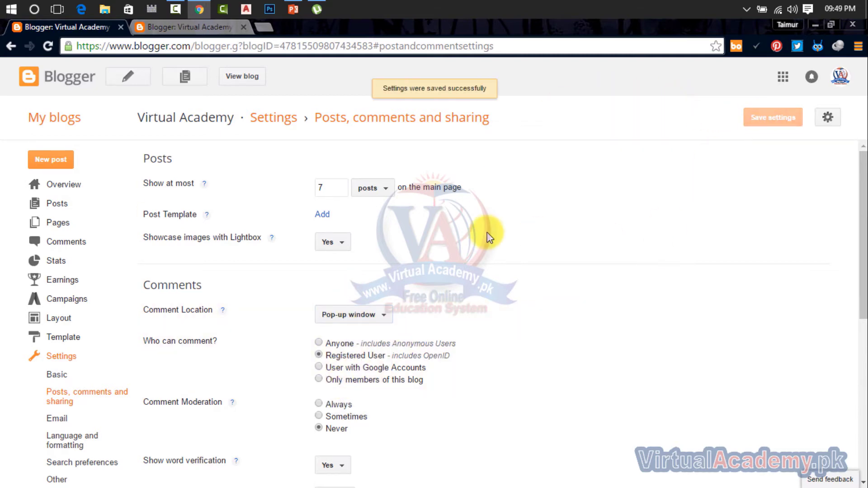
Go back to the live post, open its Post a Comment link to test it and return to the post.
{"action": "left_click", "coordinate": [195, 28]}
{"action": "left_click", "coordinate": [47, 47]}
{"action": "key", "text": "alt+Left"}
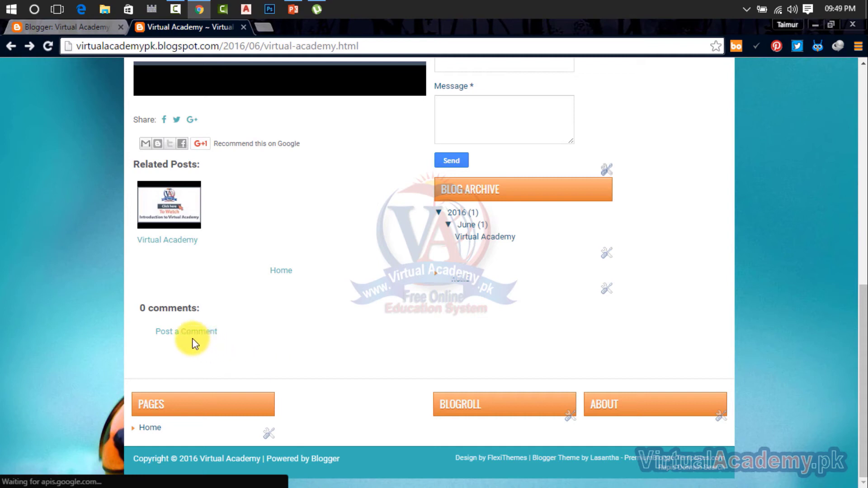
{"action": "left_click", "coordinate": [183, 332]}
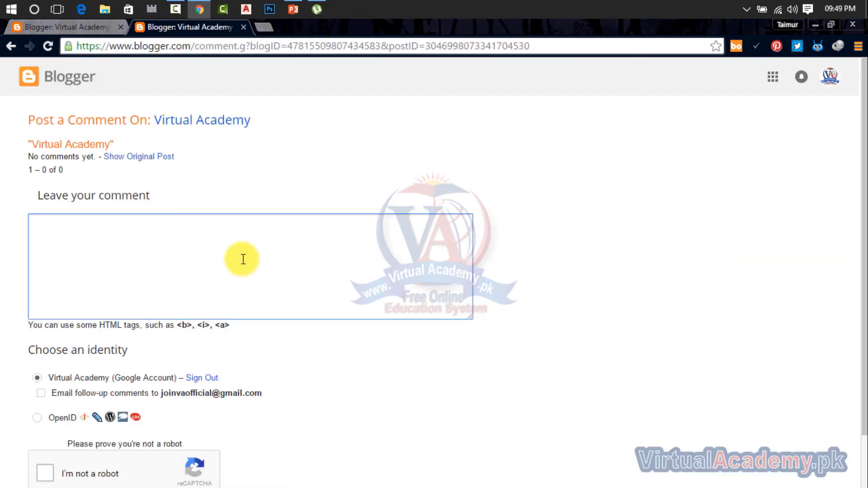
{"action": "left_click", "coordinate": [10, 46]}
Return to the blog settings, try Hide for Comment Location, set it back to Embedded and save the settings.
{"action": "key", "text": "ctrl+Tab"}
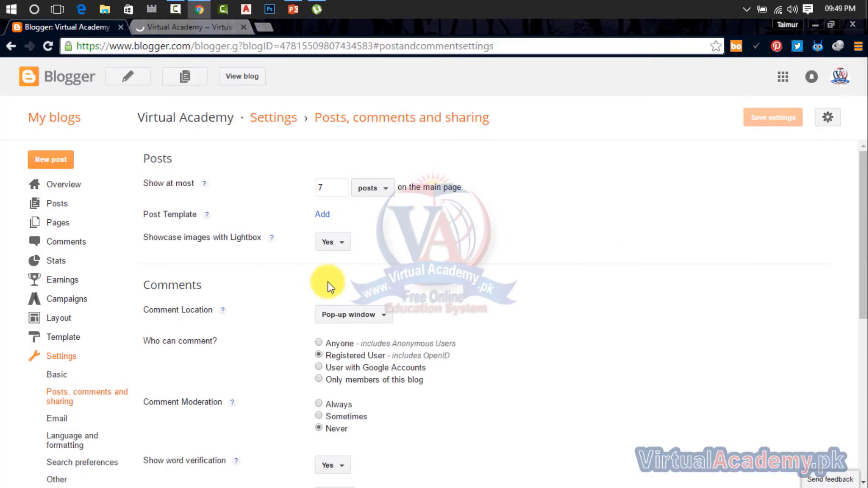
{"action": "left_click", "coordinate": [357, 315]}
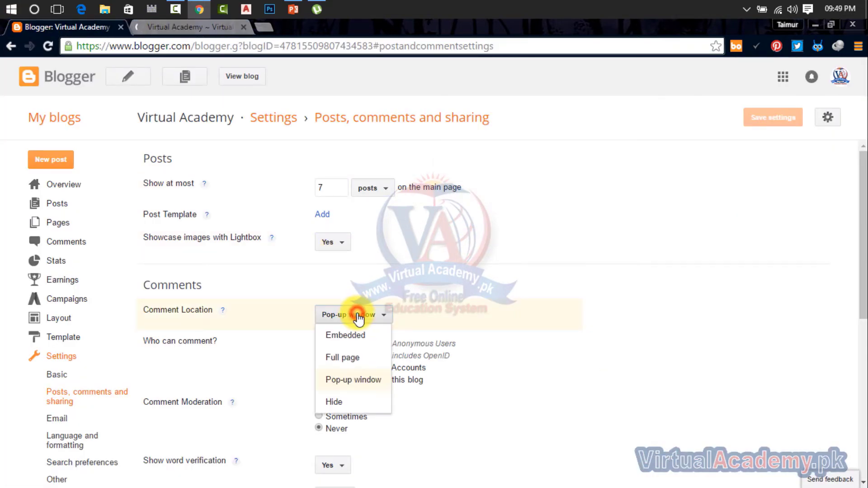
{"action": "left_click", "coordinate": [336, 401]}
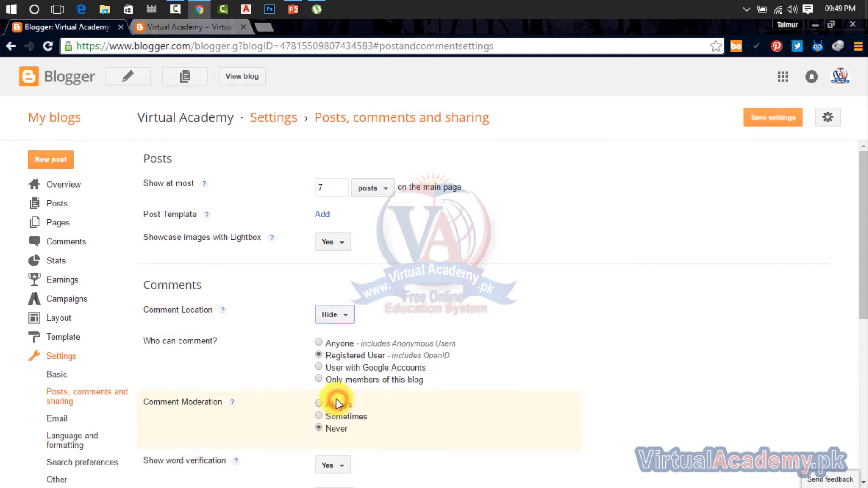
{"action": "left_click", "coordinate": [331, 319]}
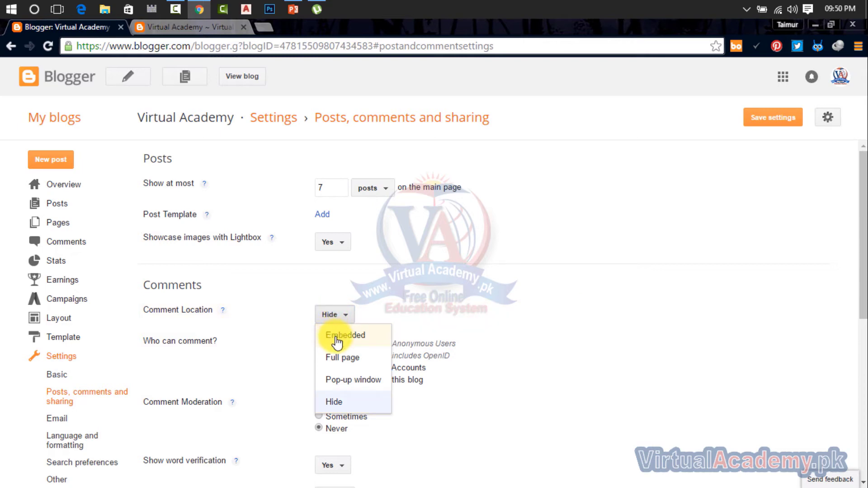
{"action": "left_click", "coordinate": [336, 337]}
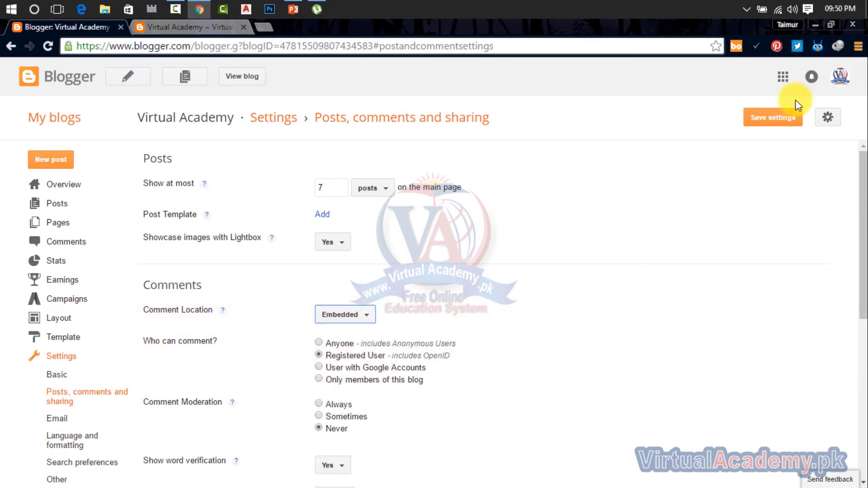
{"action": "left_click", "coordinate": [775, 120]}
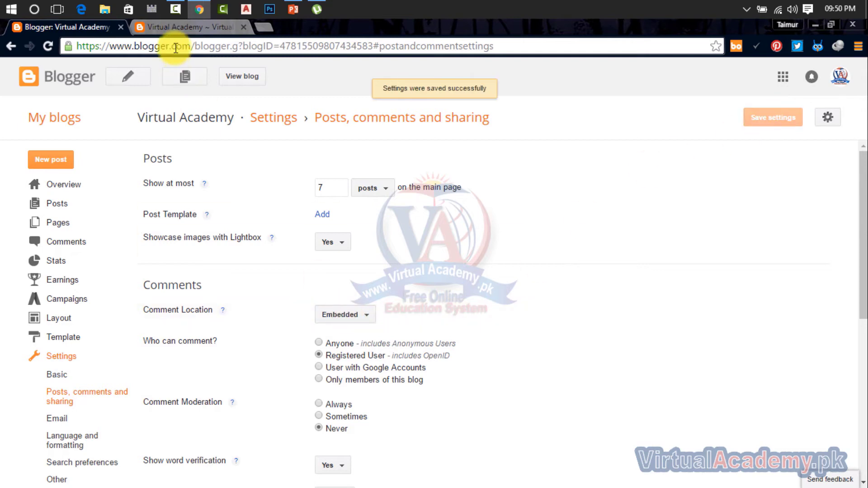
Reload the live post and check the embedded comment form beneath it.
{"action": "left_click", "coordinate": [174, 32]}
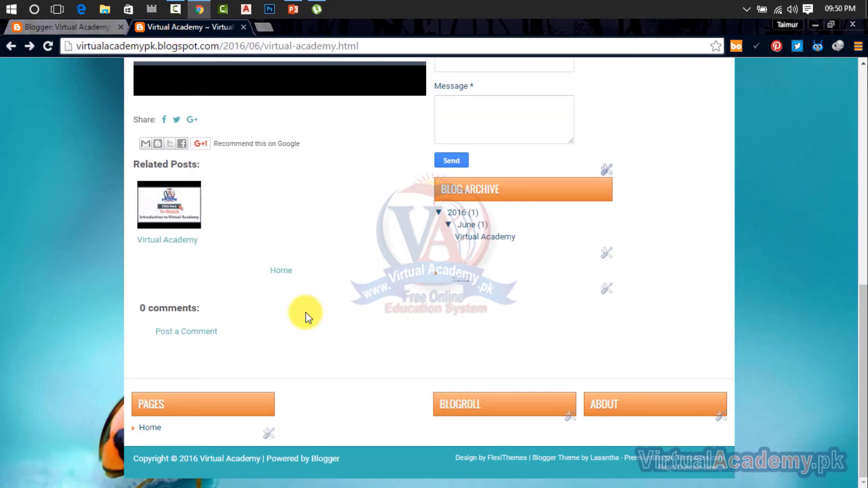
{"action": "left_click", "coordinate": [47, 47]}
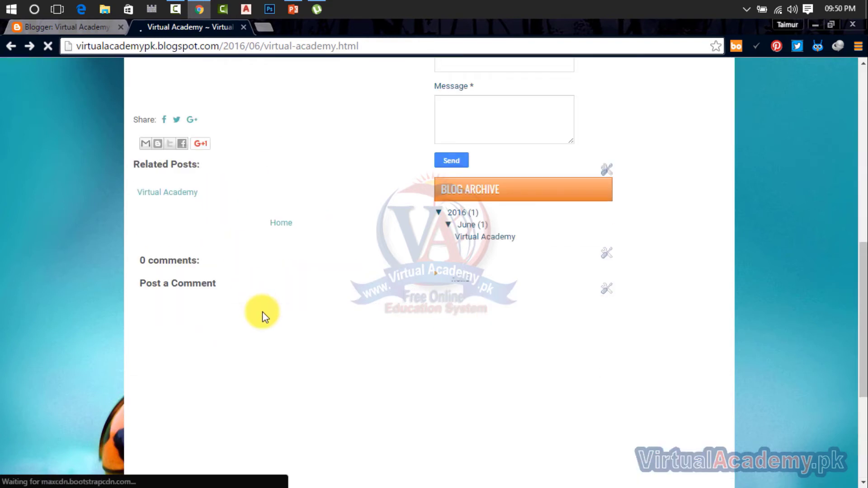
{"action": "left_click", "coordinate": [169, 374]}
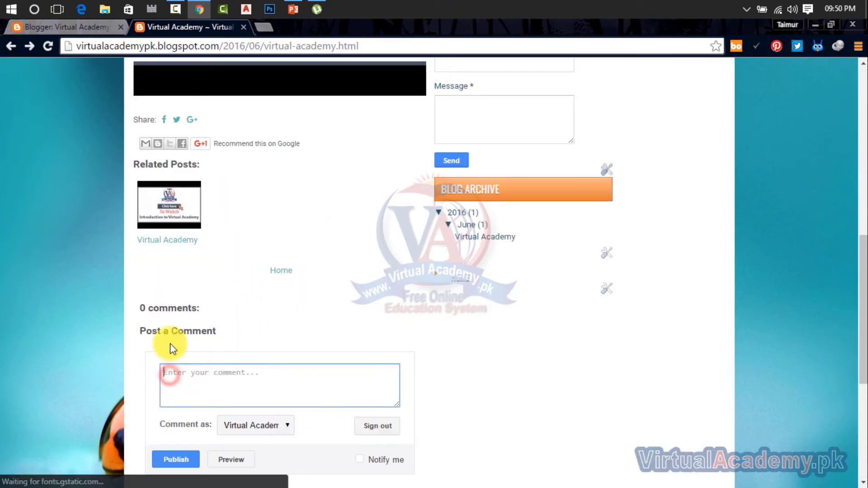
{"action": "scroll", "coordinate": [282, 387], "scroll_direction": "down", "scroll_amount": 5}
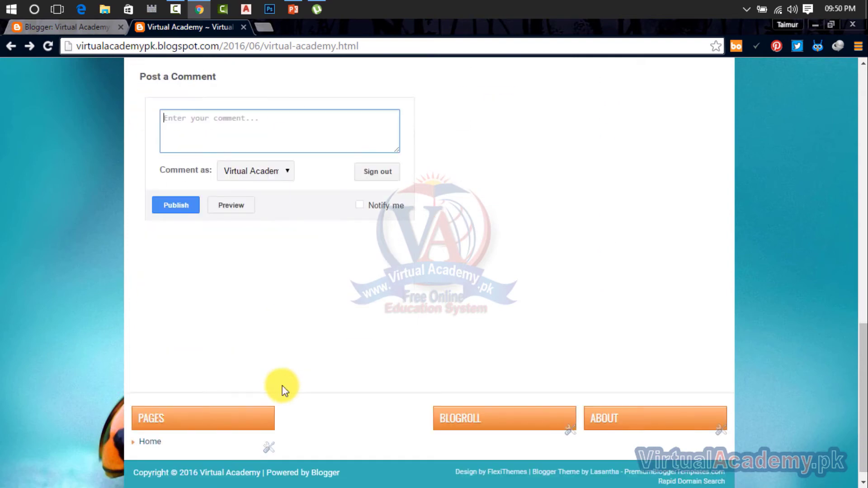
Return to the blog settings, try the Who can comment? options and set it to Anyone.
{"action": "left_click", "coordinate": [75, 27]}
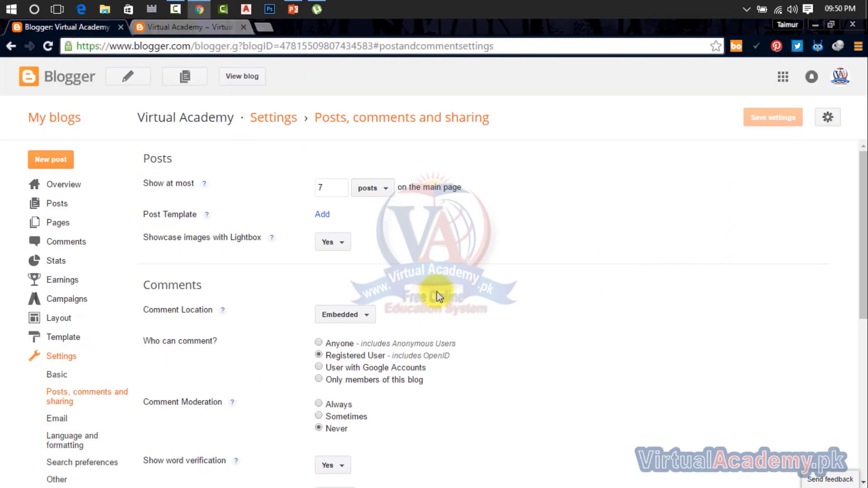
{"action": "scroll", "coordinate": [436, 296], "scroll_direction": "down", "scroll_amount": 3}
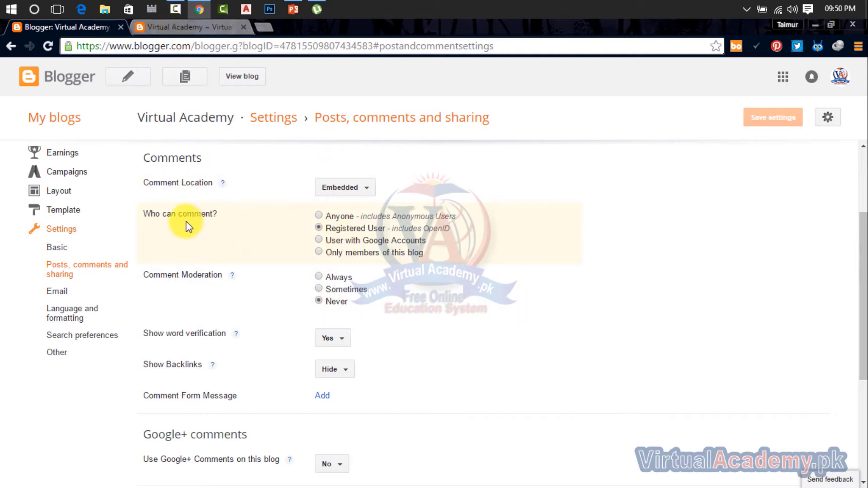
{"action": "left_click", "coordinate": [317, 217]}
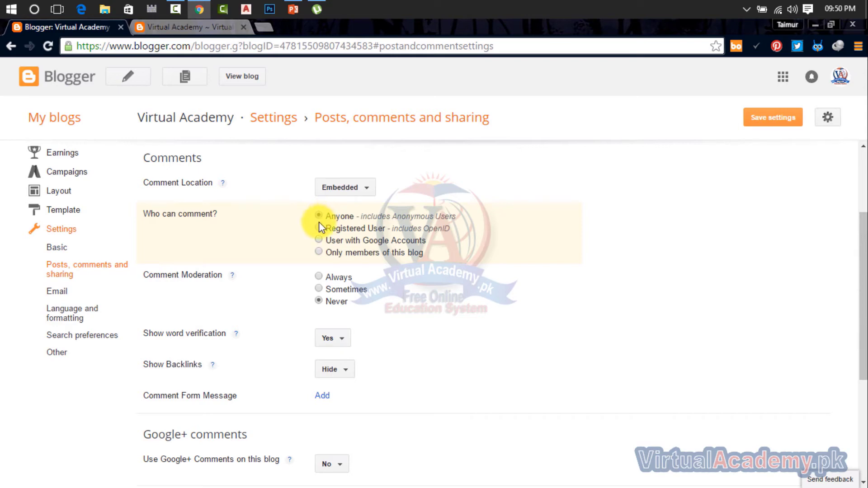
{"action": "left_click", "coordinate": [318, 227]}
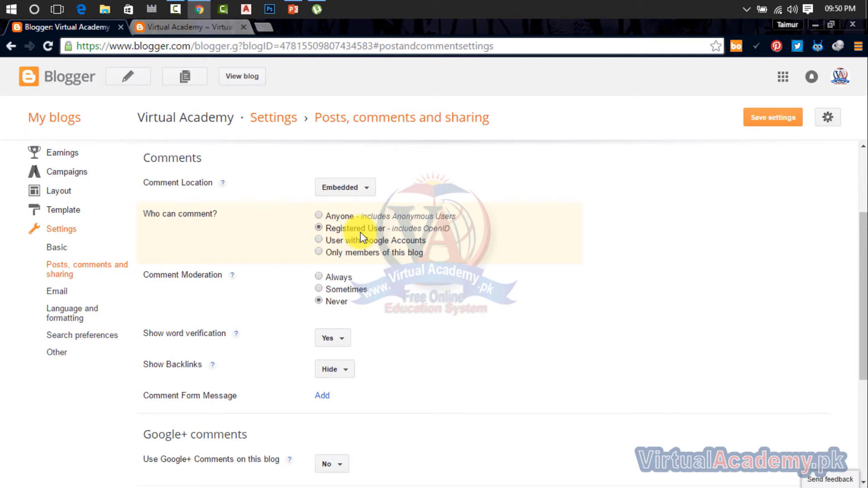
{"action": "left_click", "coordinate": [354, 242]}
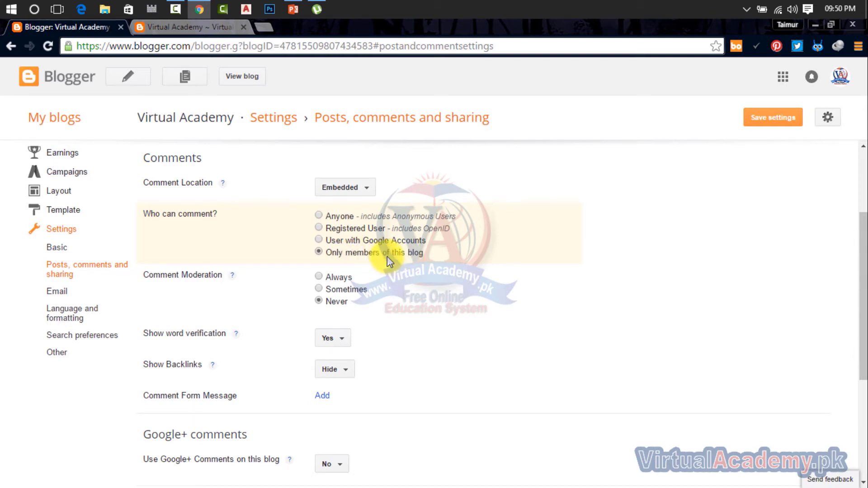
{"action": "left_click", "coordinate": [334, 218]}
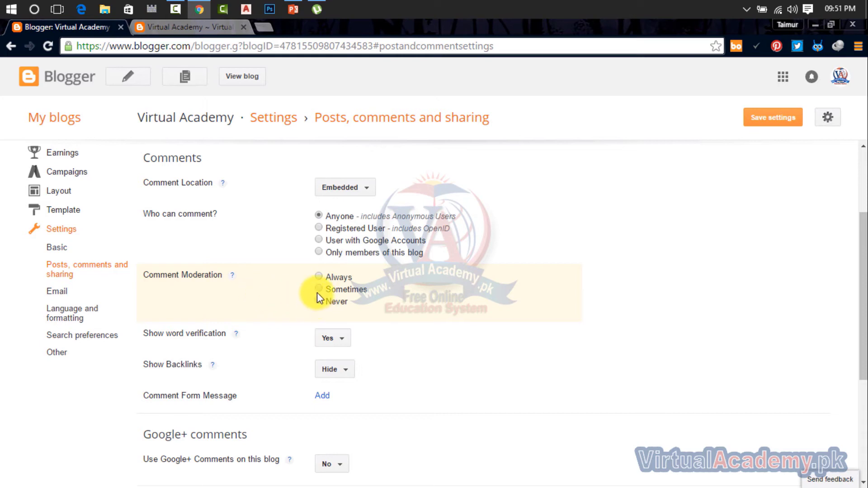
Set Comment Moderation to Always and activate the field for the moderation request e-mail.
{"action": "left_click", "coordinate": [318, 277]}
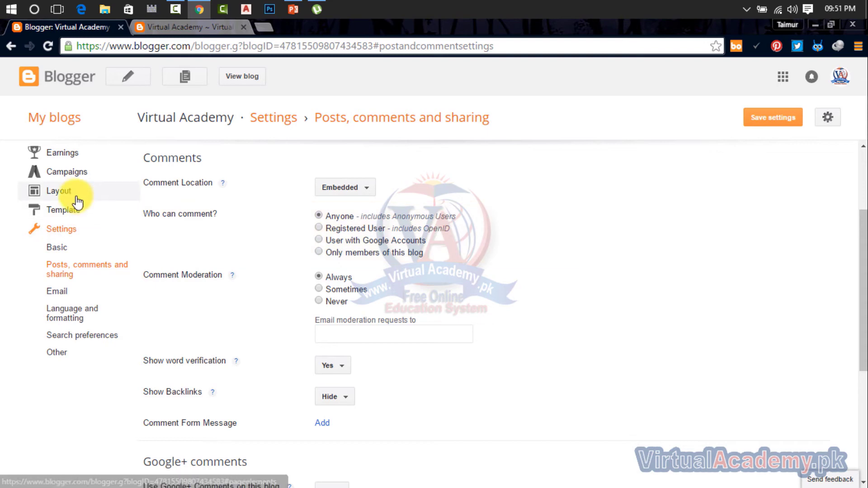
{"action": "scroll", "coordinate": [78, 202], "scroll_direction": "up", "scroll_amount": 3}
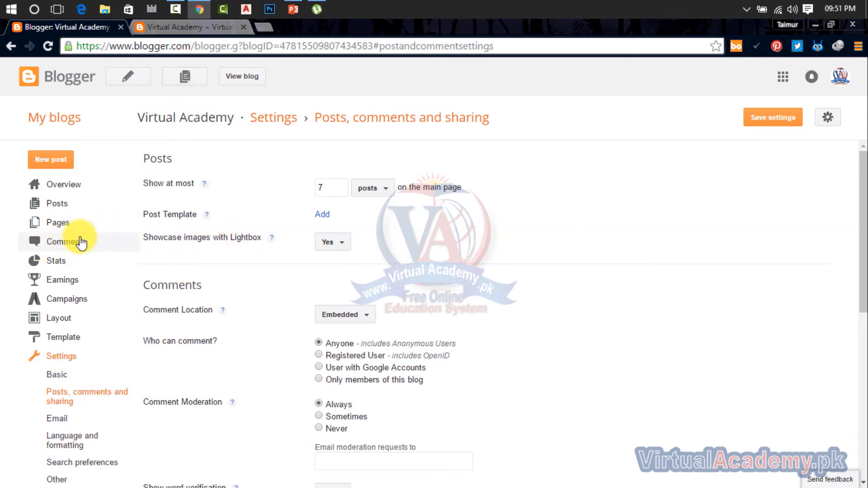
{"action": "scroll", "coordinate": [77, 244], "scroll_direction": "down", "scroll_amount": 4}
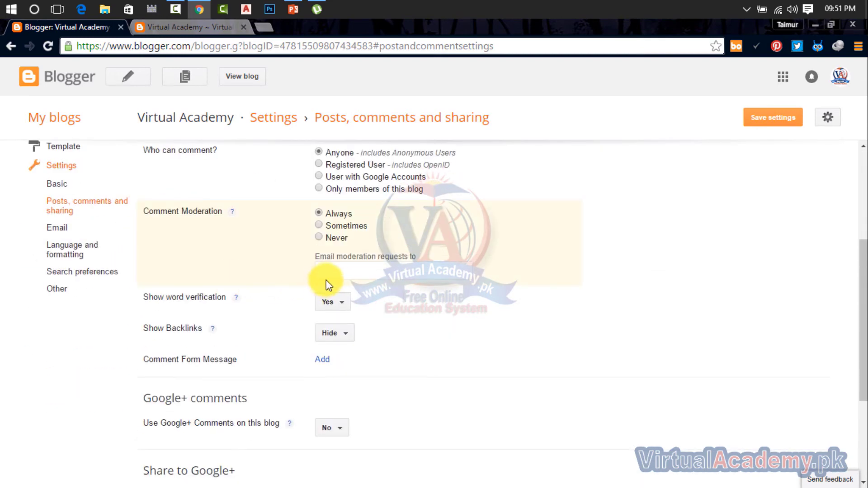
{"action": "left_click", "coordinate": [331, 273]}
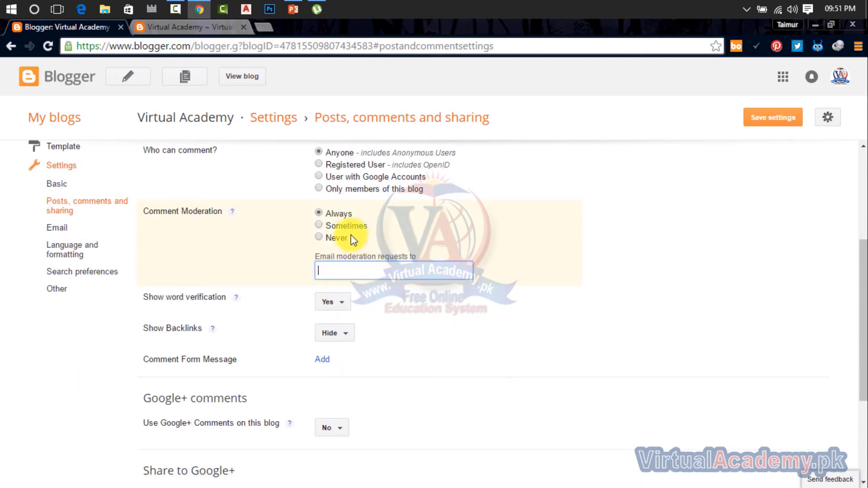
{"action": "scroll", "coordinate": [75, 178], "scroll_direction": "up", "scroll_amount": 4}
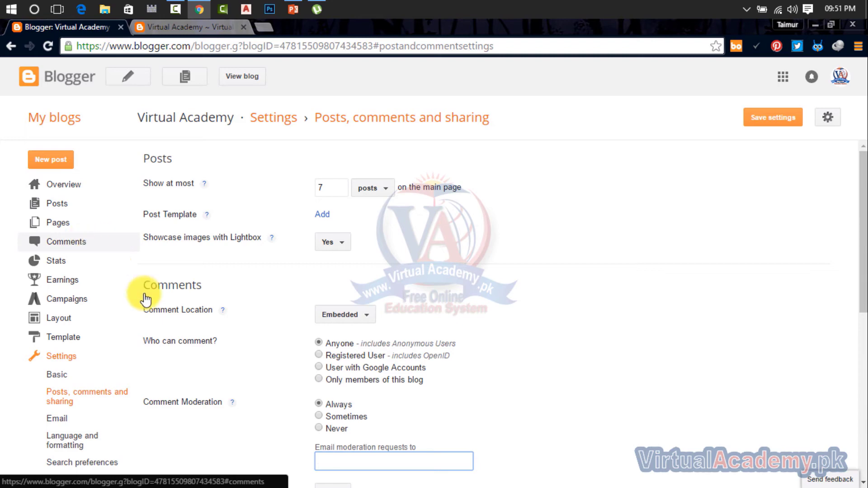
{"action": "scroll", "coordinate": [319, 338], "scroll_direction": "down", "scroll_amount": 4}
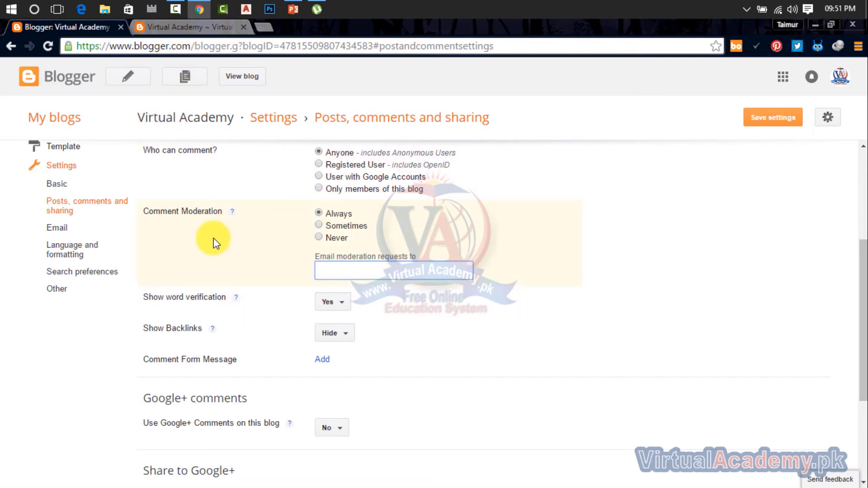
{"action": "left_click", "coordinate": [321, 269]}
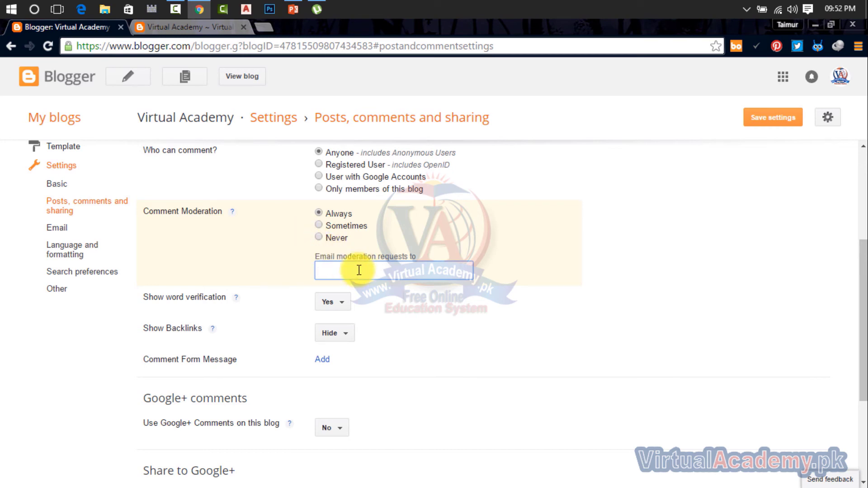
Glance at the live post, return to the blog settings and choose Yes for Show word verification.
{"action": "left_click", "coordinate": [163, 28]}
{"action": "left_click", "coordinate": [73, 28]}
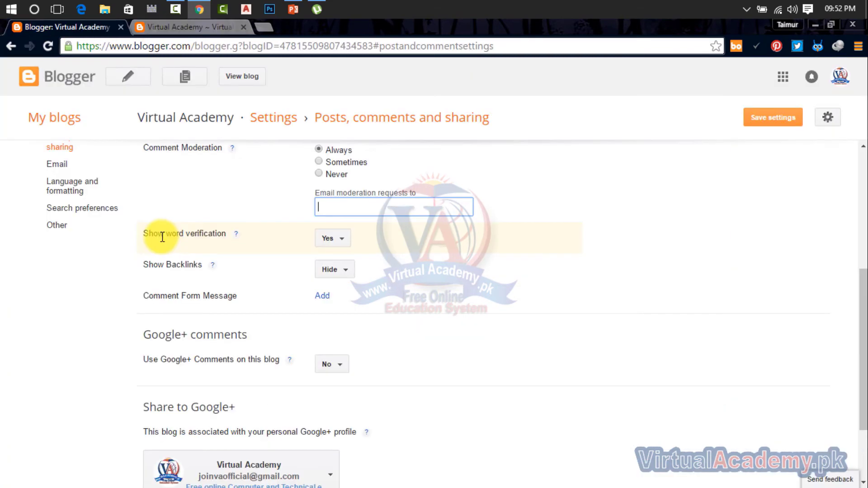
{"action": "left_click", "coordinate": [335, 237]}
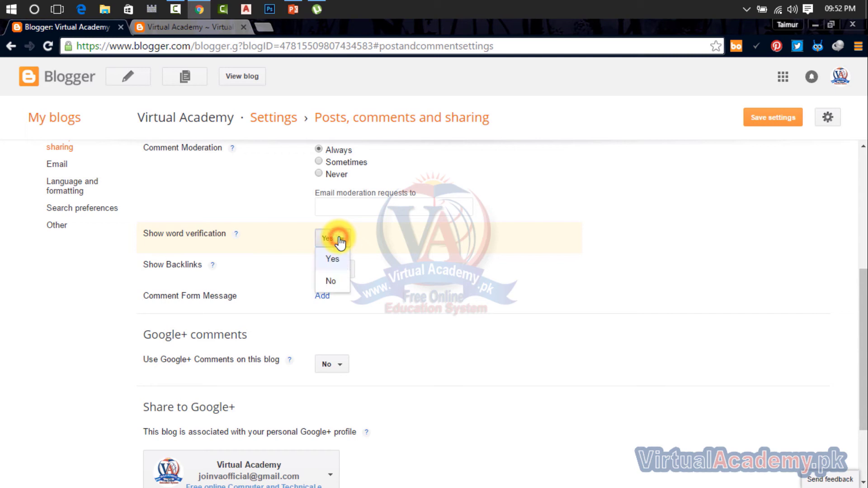
{"action": "left_click", "coordinate": [339, 255]}
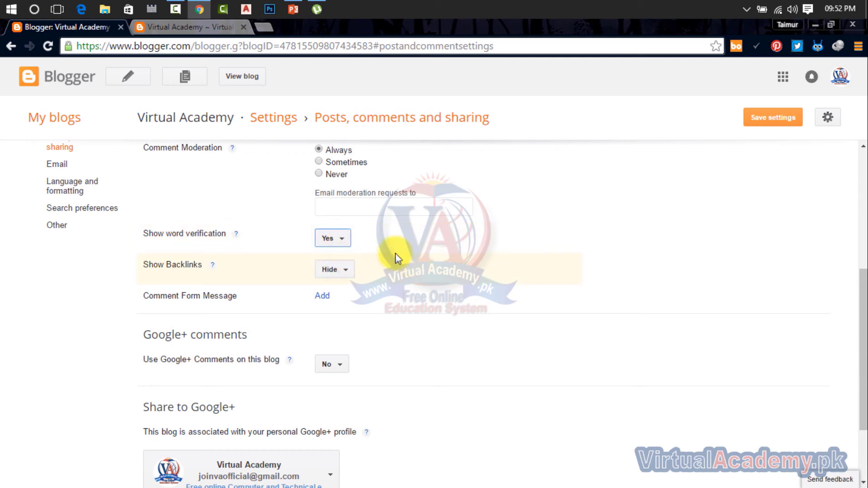
Look at the captcha example on the Contact Us page and the live post's comment form, and return to the blog settings.
{"action": "left_click", "coordinate": [264, 28]}
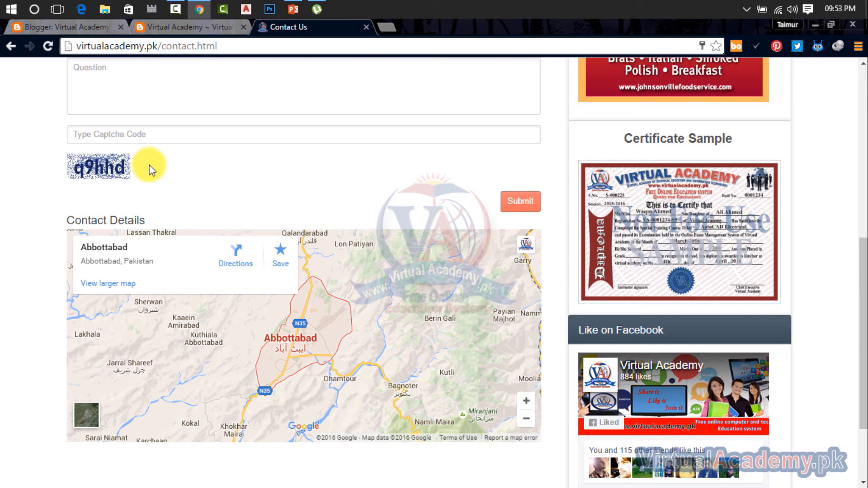
{"action": "left_click", "coordinate": [182, 29]}
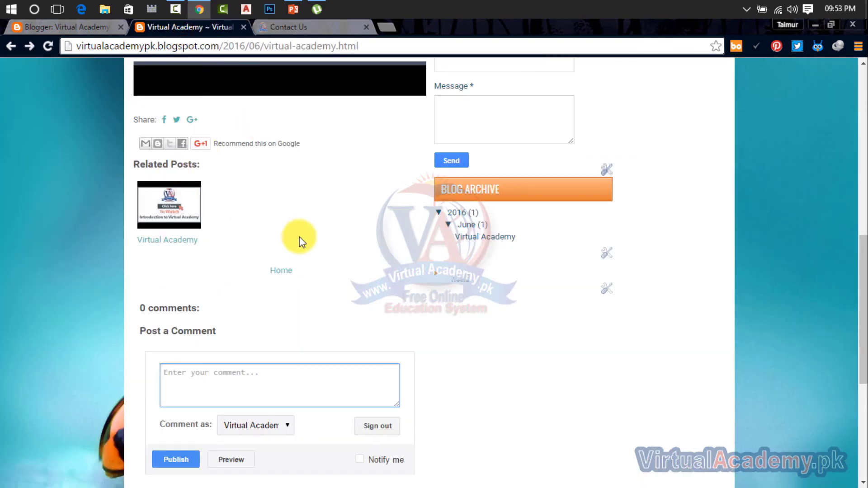
{"action": "left_click", "coordinate": [51, 29]}
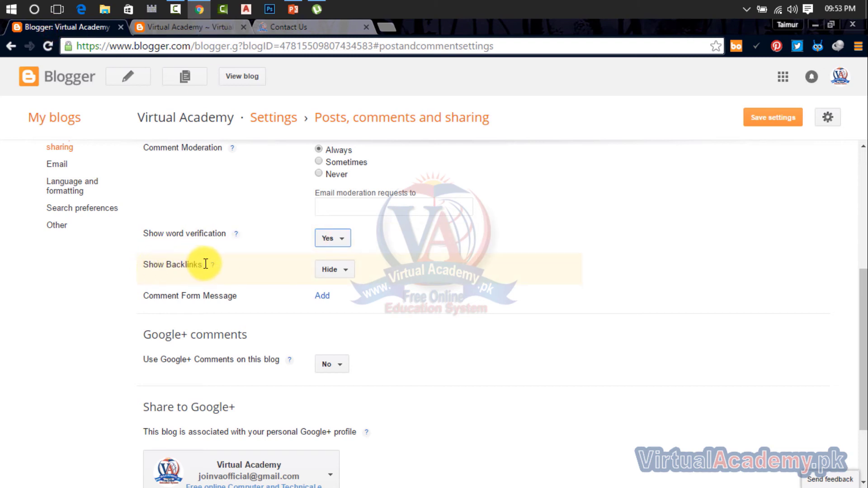
Try Show for the Show Backlinks setting and set it back to Hide.
{"action": "left_click", "coordinate": [344, 270]}
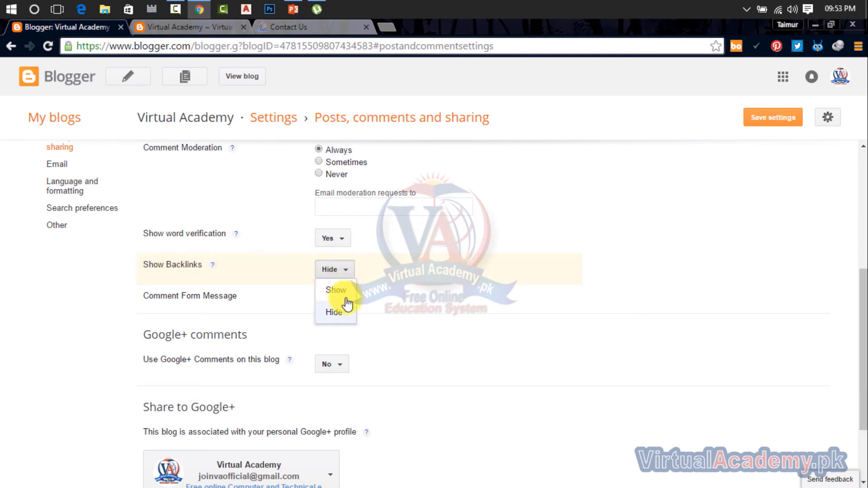
{"action": "left_click", "coordinate": [334, 313]}
{"action": "left_click", "coordinate": [333, 271]}
{"action": "left_click", "coordinate": [335, 292]}
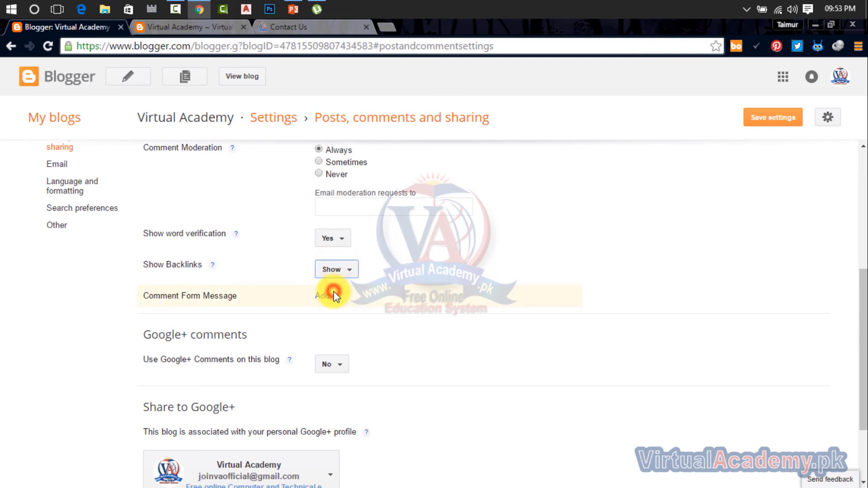
{"action": "left_click", "coordinate": [333, 270]}
{"action": "left_click", "coordinate": [338, 305]}
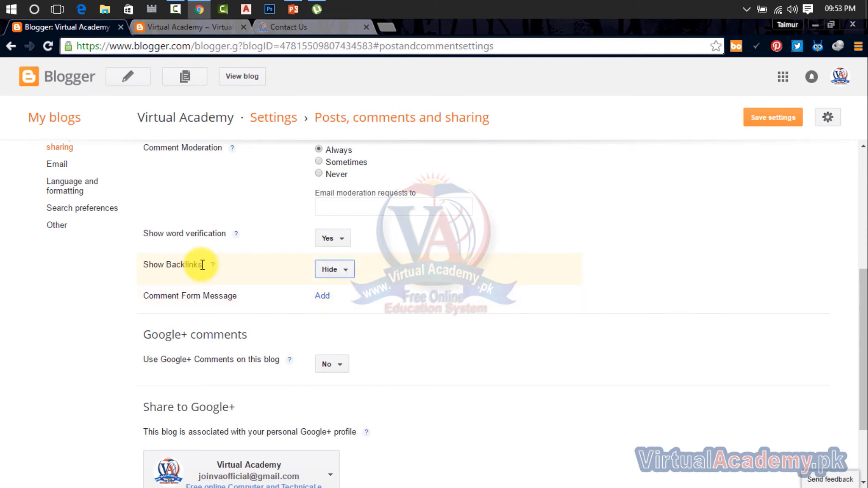
{"action": "left_click_drag", "start_coordinate": [202, 264], "coordinate": [148, 265]}
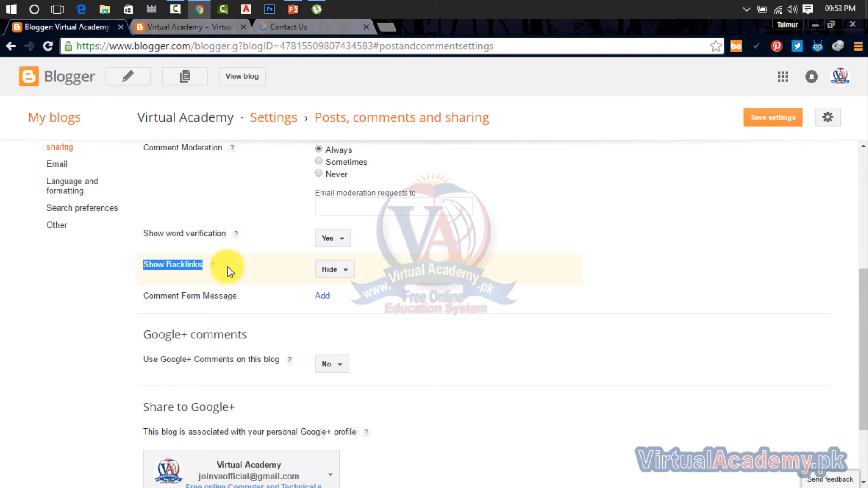
{"action": "left_click", "coordinate": [335, 270]}
{"action": "left_click", "coordinate": [333, 271]}
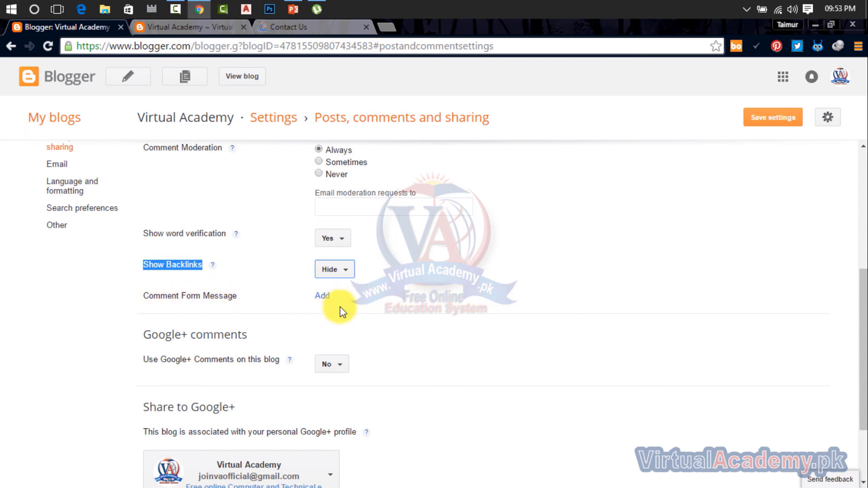
Add a Comment Form Message field, look at the live post's comment form, and return to activate the message field.
{"action": "left_click", "coordinate": [325, 296]}
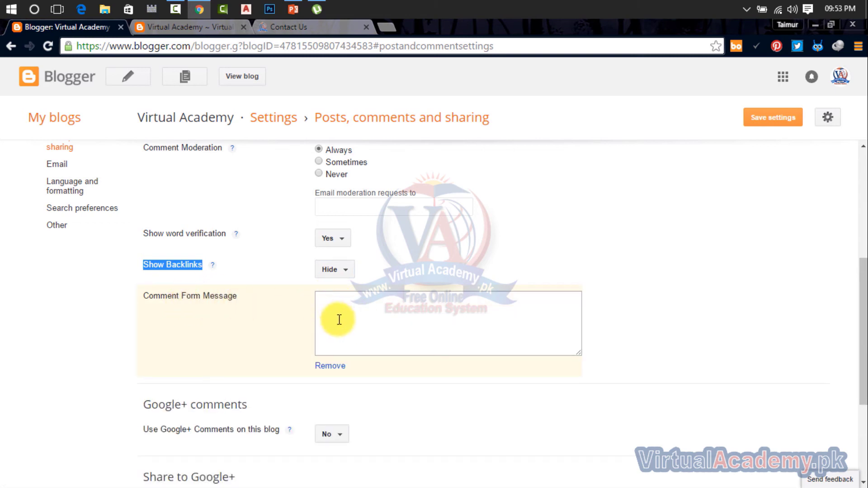
{"action": "left_click", "coordinate": [187, 25]}
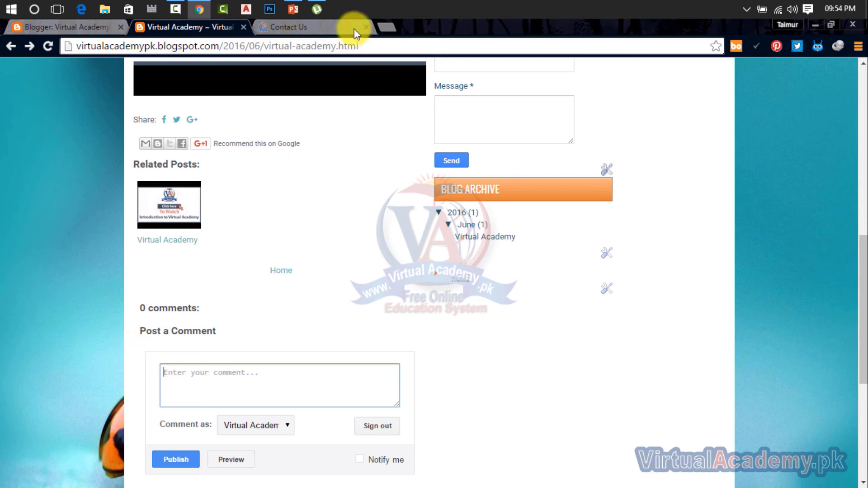
{"action": "left_click", "coordinate": [331, 24]}
{"action": "left_click", "coordinate": [90, 27]}
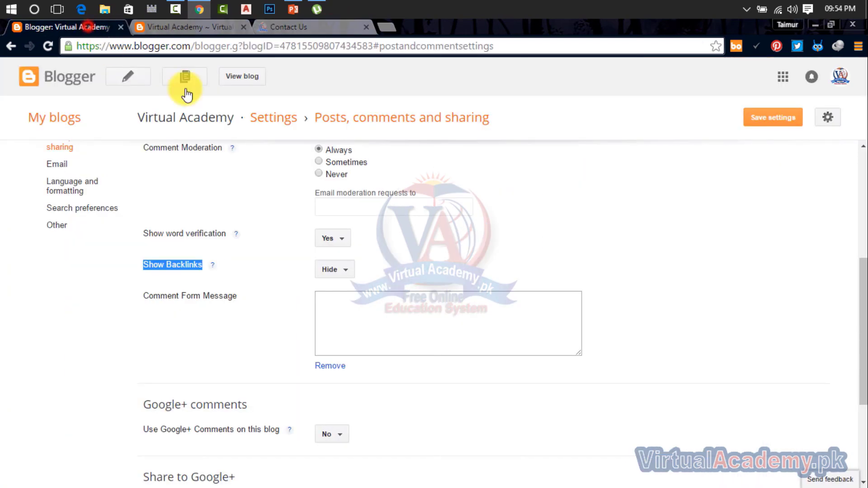
{"action": "left_click", "coordinate": [346, 298]}
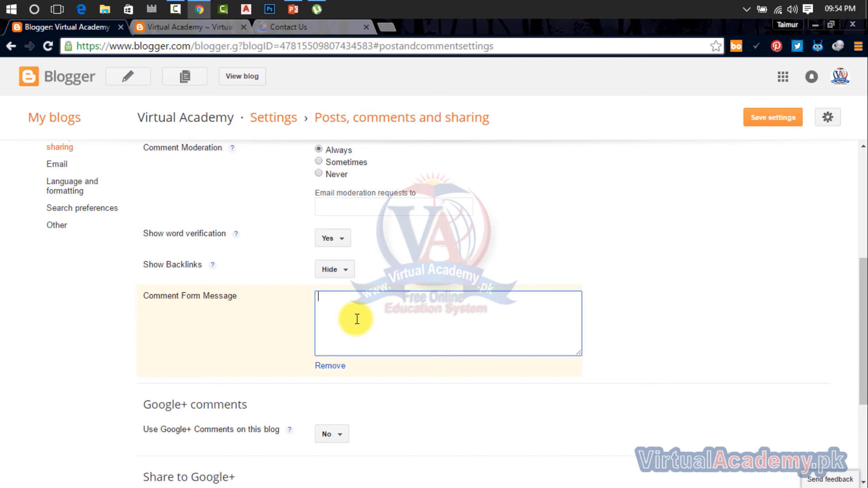
Set Use Google+ Comments on this blog to Yes.
{"action": "scroll", "coordinate": [429, 322], "scroll_direction": "down", "scroll_amount": 3}
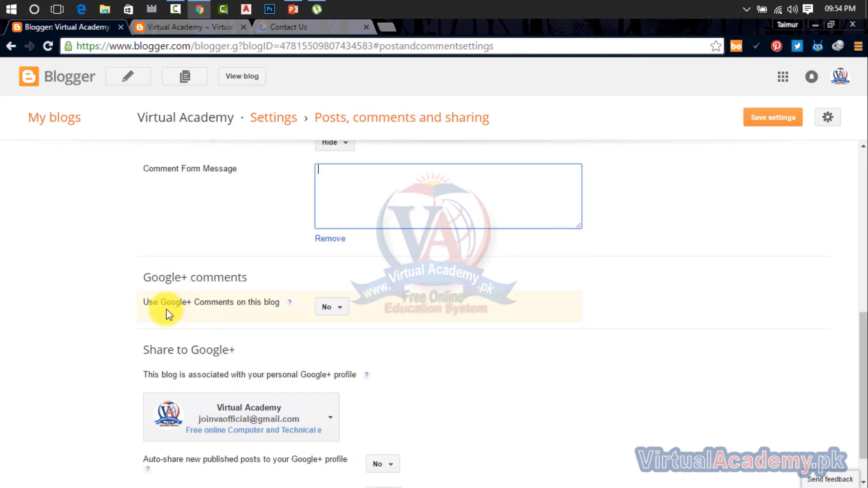
{"action": "left_click", "coordinate": [338, 306]}
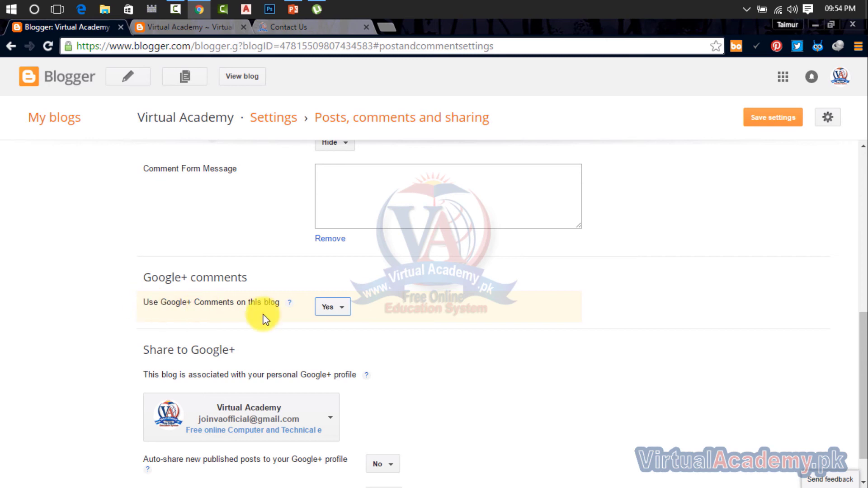
{"action": "left_click", "coordinate": [342, 309]}
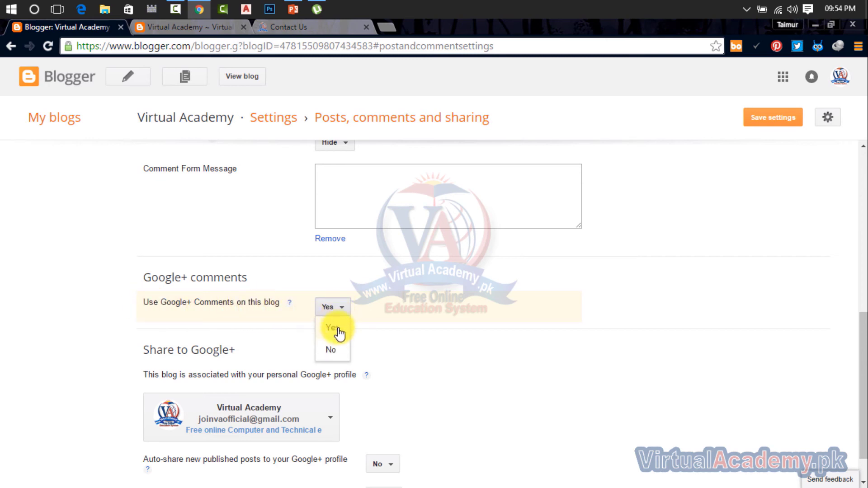
{"action": "left_click", "coordinate": [336, 335]}
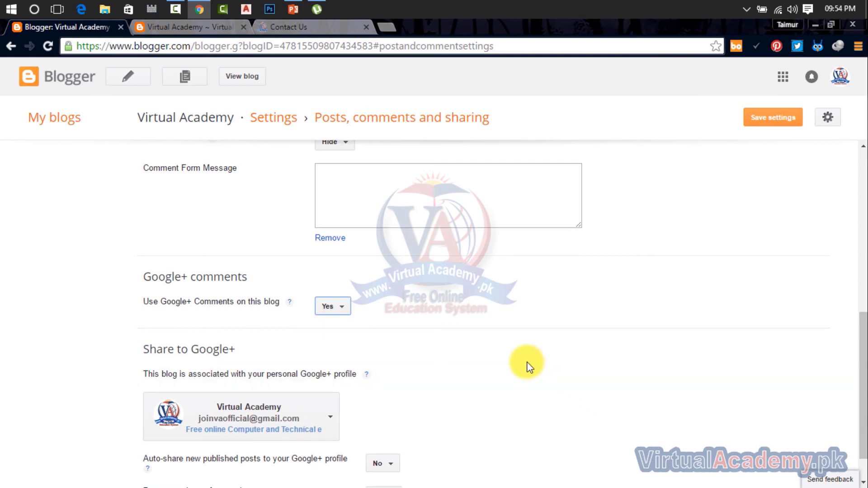
Choose the Virtual Academy profile as the Google+ profile associated with the blog.
{"action": "scroll", "coordinate": [527, 365], "scroll_direction": "down", "scroll_amount": 1}
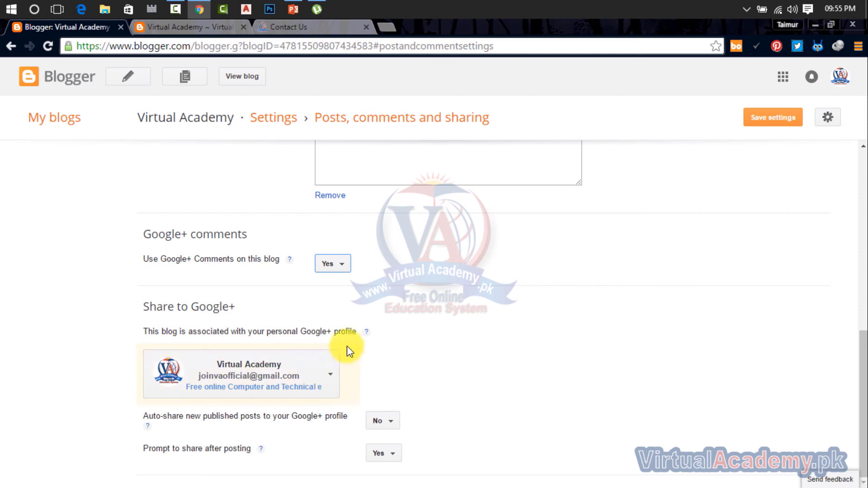
{"action": "left_click", "coordinate": [326, 375]}
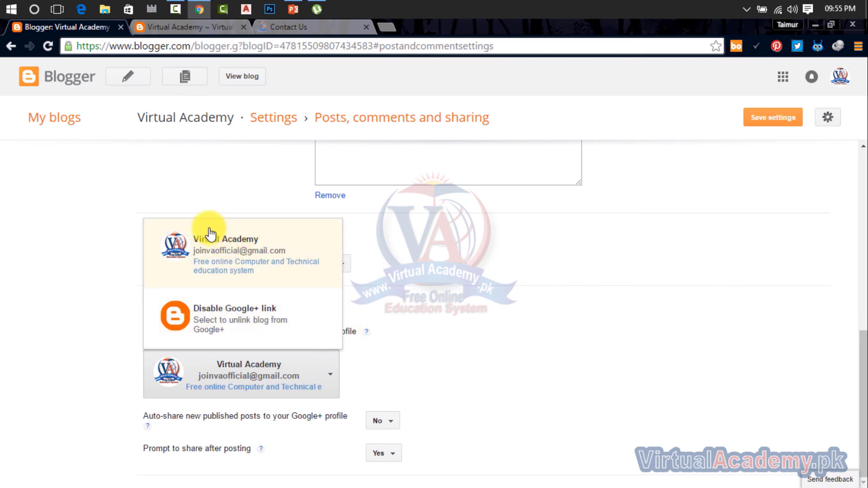
{"action": "left_click", "coordinate": [213, 251]}
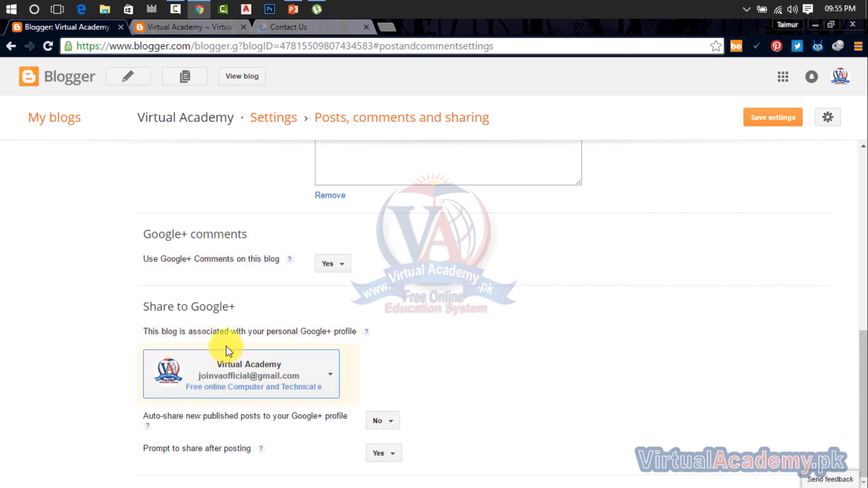
Try Yes for auto-sharing new published posts to the Google+ profile and set it back to No.
{"action": "scroll", "coordinate": [226, 346], "scroll_direction": "up", "scroll_amount": 4}
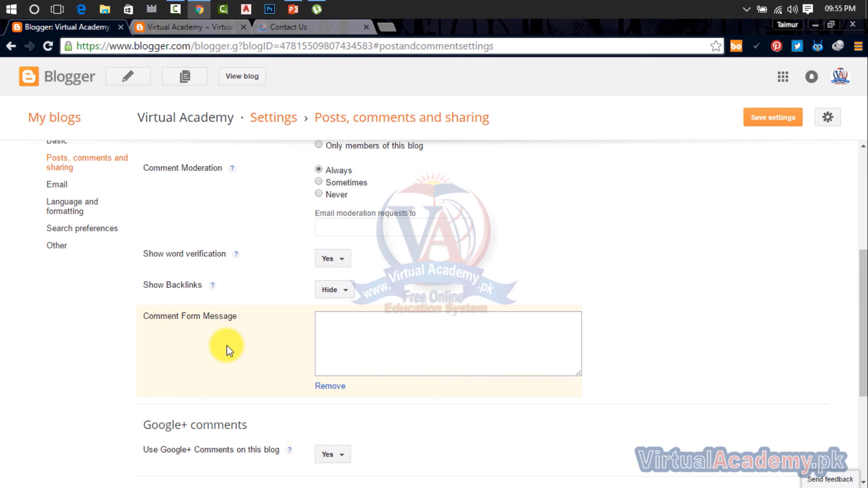
{"action": "scroll", "coordinate": [227, 351], "scroll_direction": "up", "scroll_amount": 3}
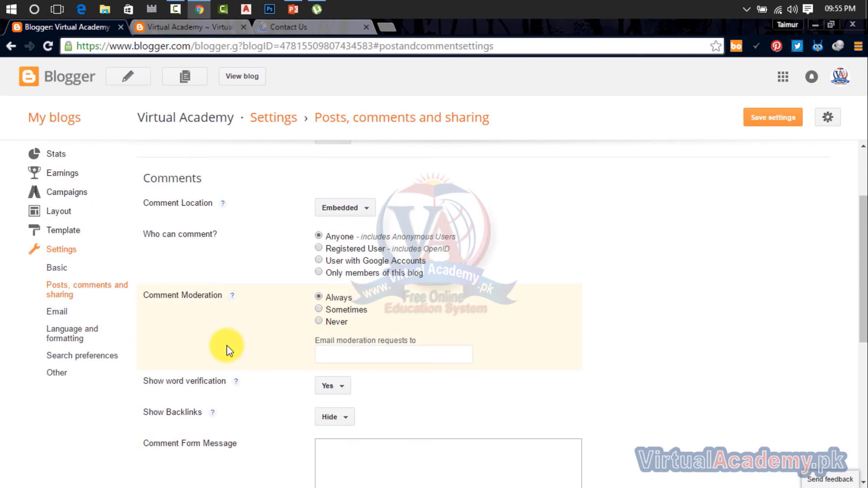
{"action": "scroll", "coordinate": [229, 350], "scroll_direction": "down", "scroll_amount": 5}
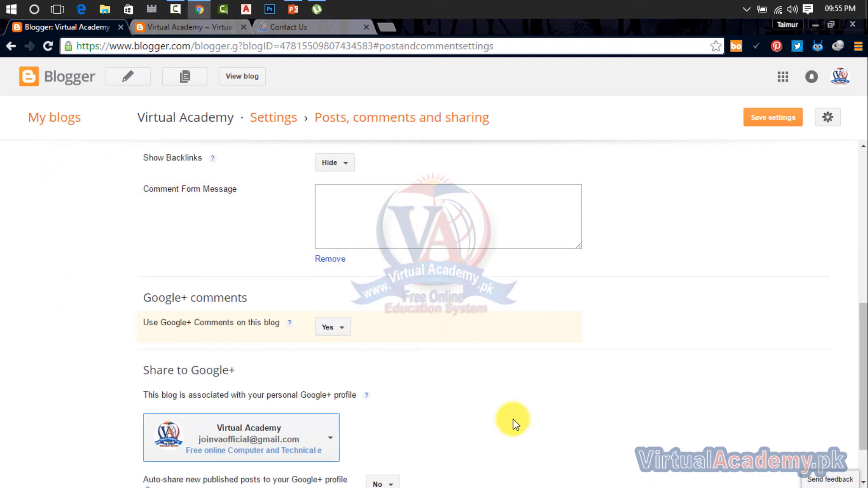
{"action": "scroll", "coordinate": [533, 347], "scroll_direction": "down", "scroll_amount": 1}
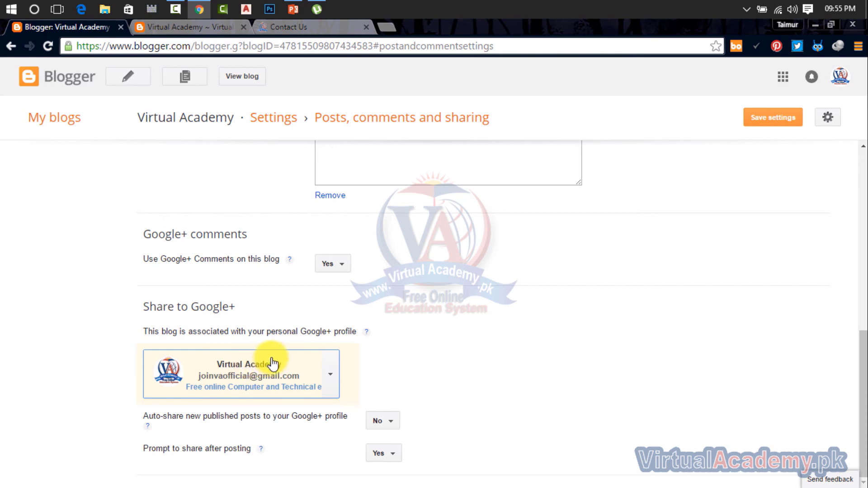
{"action": "left_click", "coordinate": [385, 422]}
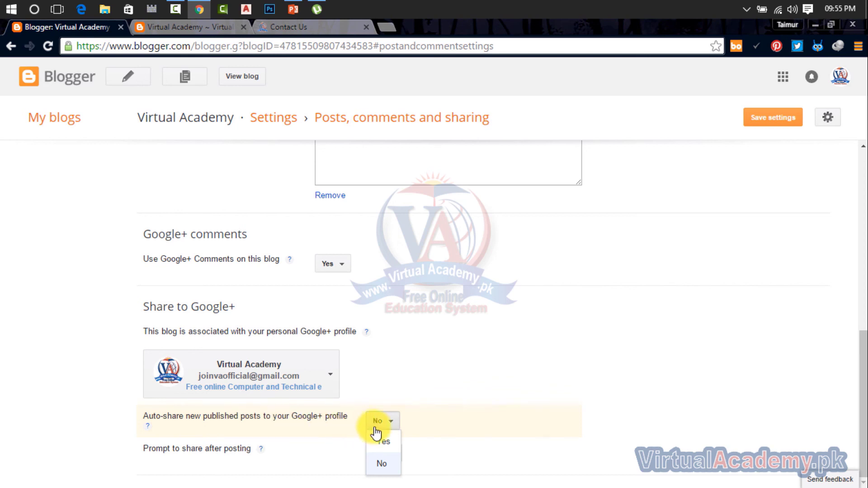
{"action": "left_click", "coordinate": [382, 443]}
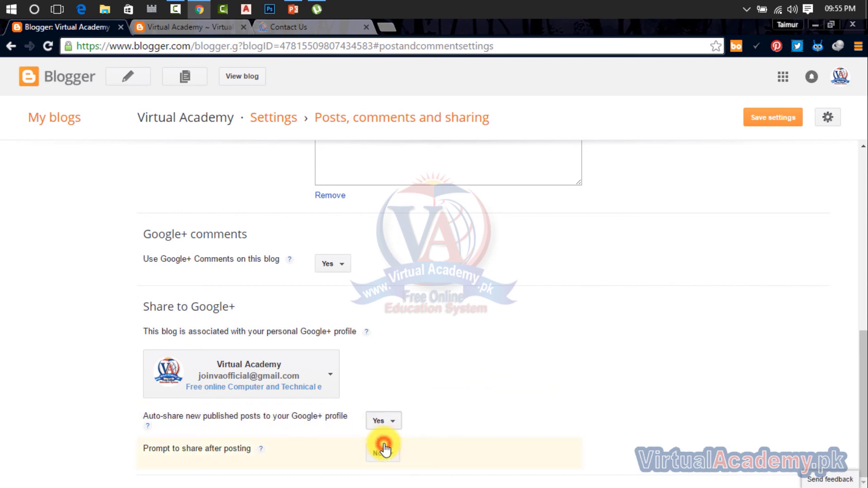
{"action": "left_click", "coordinate": [383, 421]}
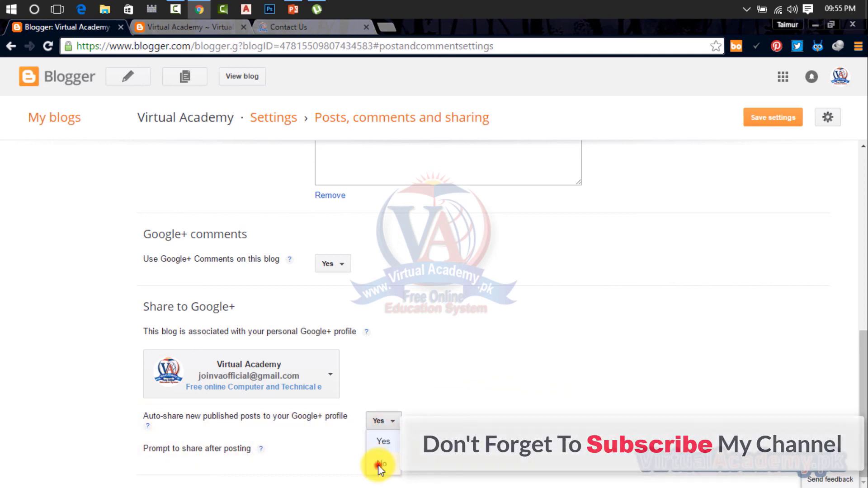
{"action": "left_click", "coordinate": [378, 461]}
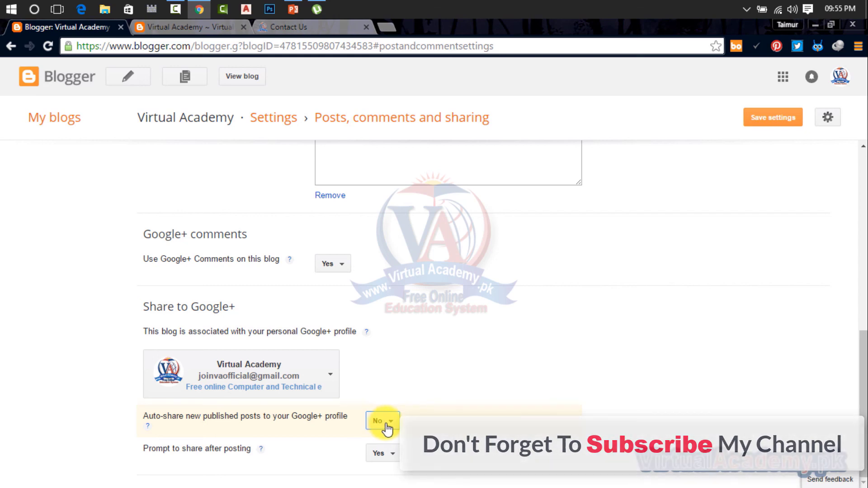
Look at the live post's share options, open its Google+ share window and close it without sharing.
{"action": "left_click", "coordinate": [216, 24]}
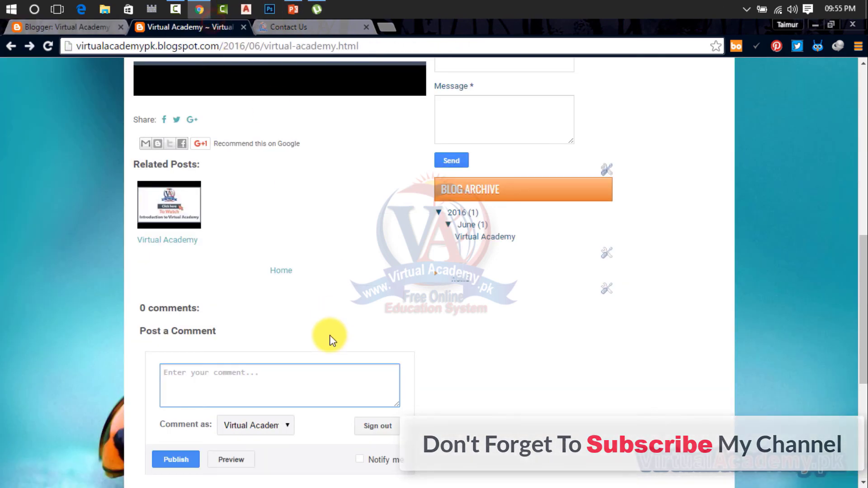
{"action": "scroll", "coordinate": [275, 279], "scroll_direction": "up", "scroll_amount": 2}
{"action": "scroll", "coordinate": [274, 277], "scroll_direction": "up", "scroll_amount": 2}
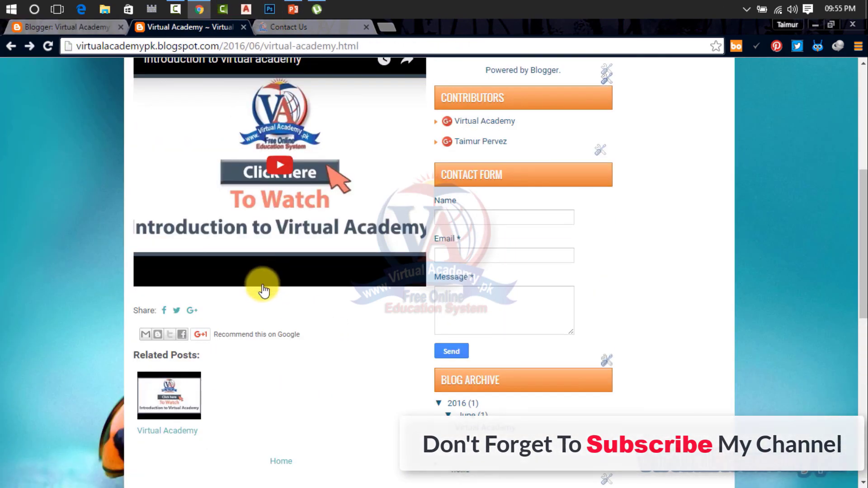
{"action": "left_click", "coordinate": [192, 311]}
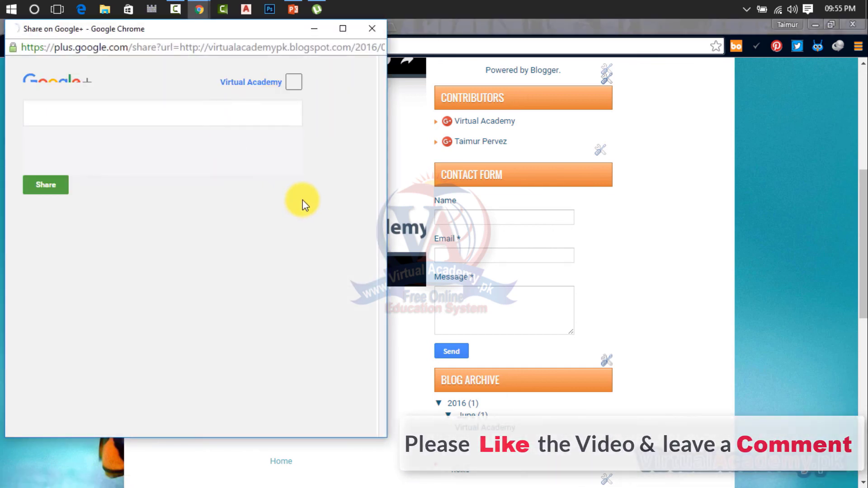
{"action": "left_click", "coordinate": [368, 31]}
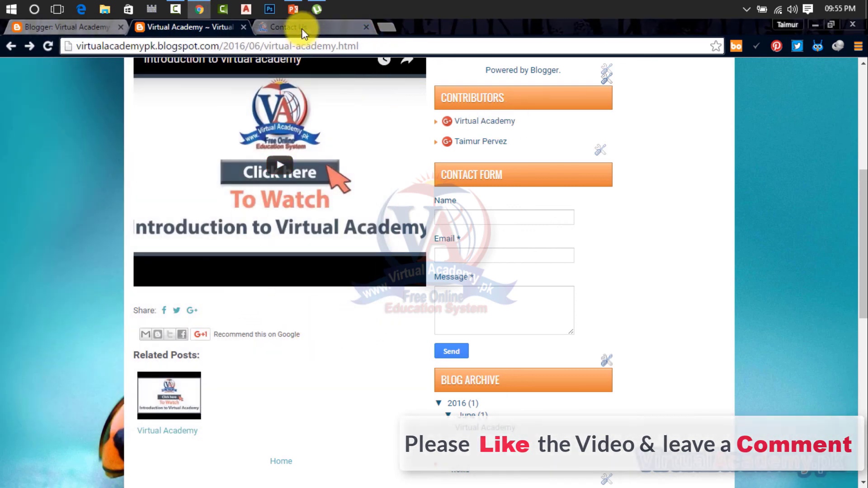
Return to the blog's Posts, comments and sharing settings and save them.
{"action": "left_click", "coordinate": [86, 27]}
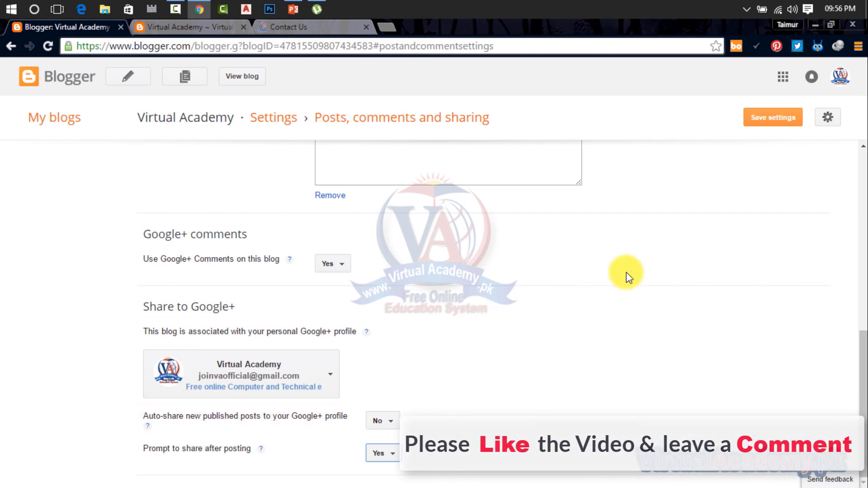
{"action": "left_click", "coordinate": [756, 119]}
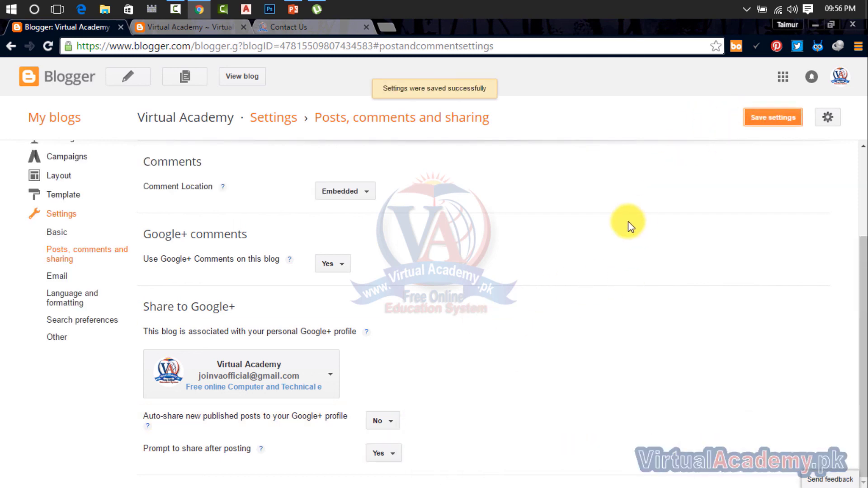